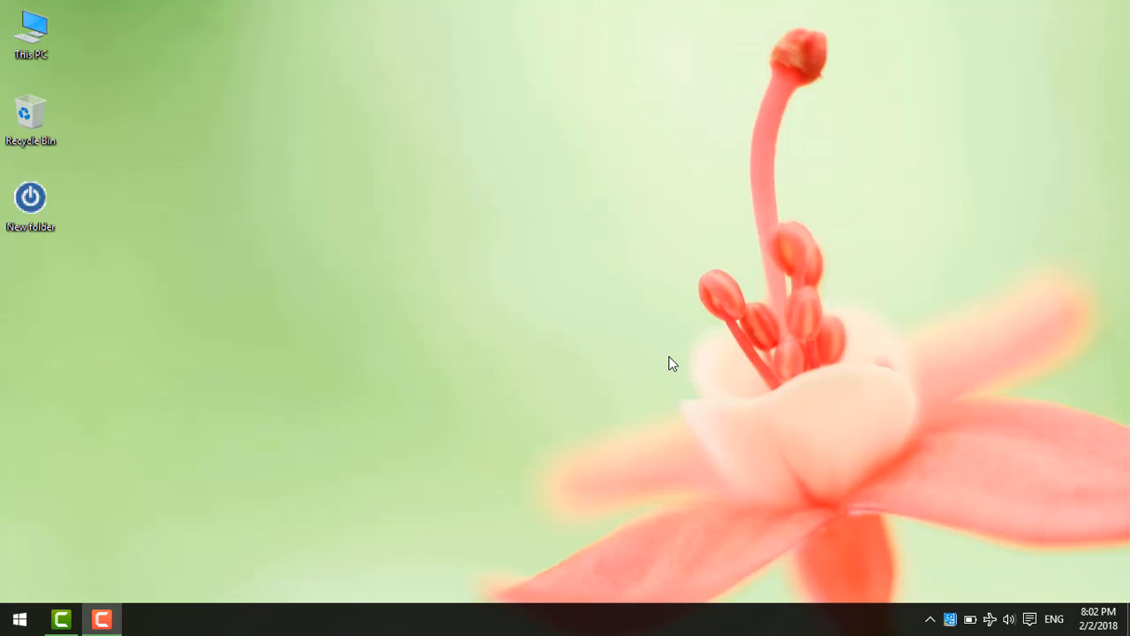
pyautogui.rightClick(473, 153)
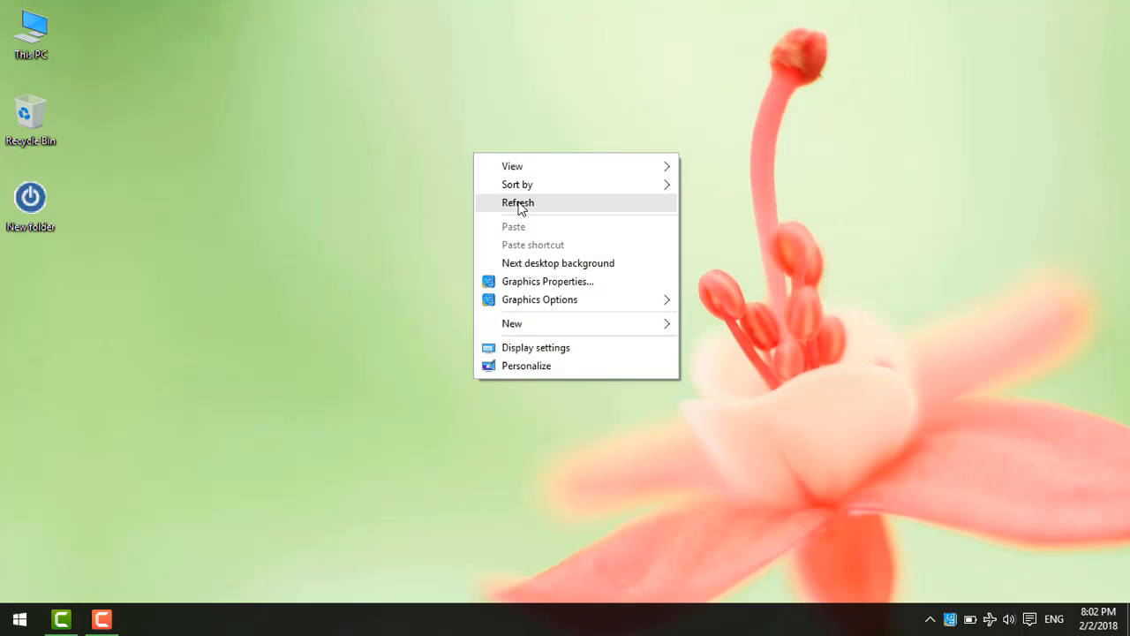
pyautogui.click(520, 205)
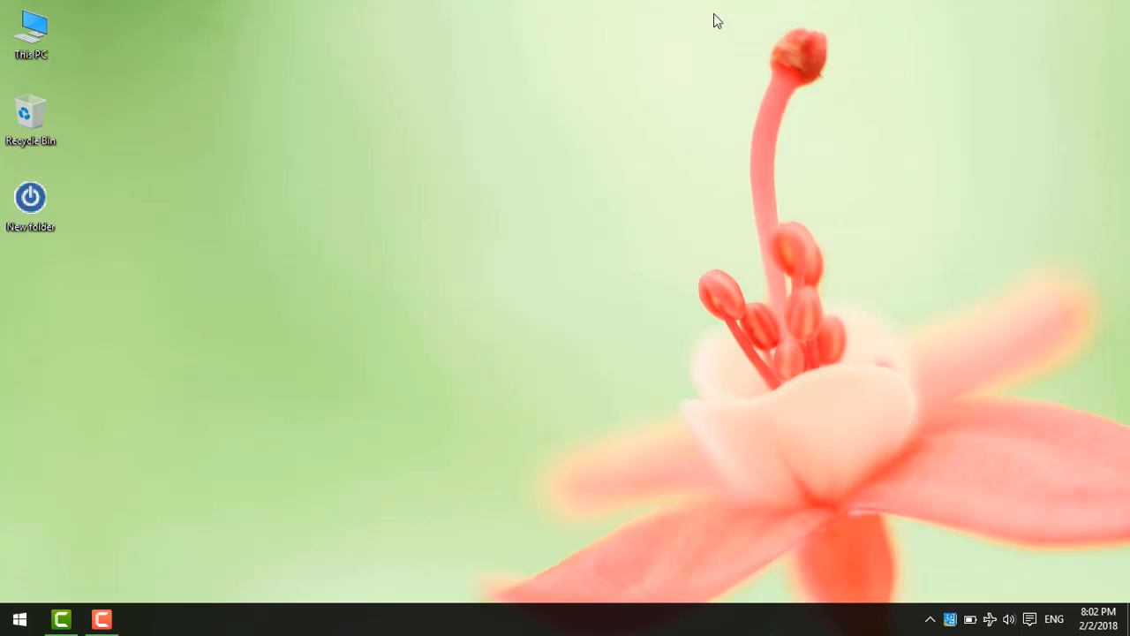
pyautogui.click(928, 619)
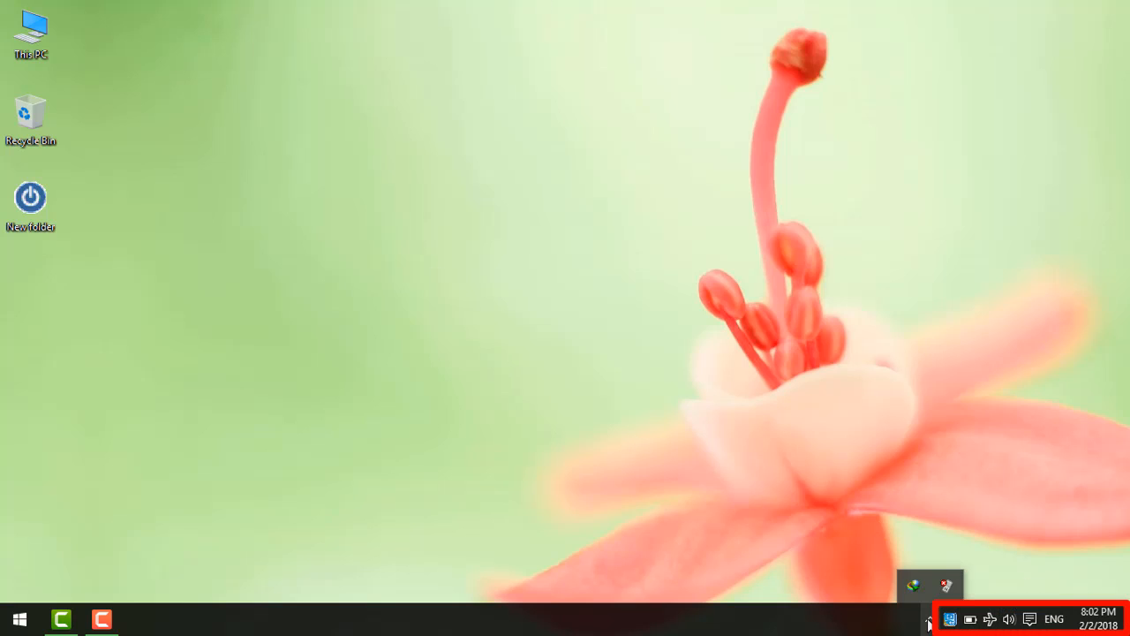
pyautogui.click(861, 625)
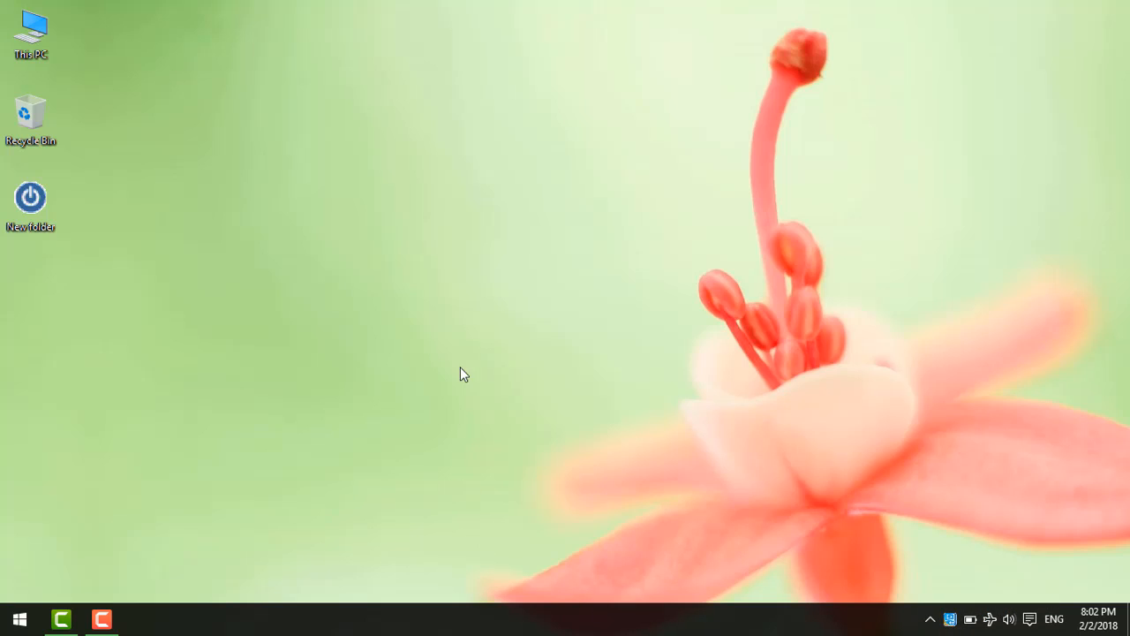
pyautogui.rightClick(507, 272)
pyautogui.click(538, 316)
pyautogui.rightClick(536, 260)
pyautogui.click(570, 312)
# - Open Control Panel and go to the System and Security category
pyautogui.click(18, 624)
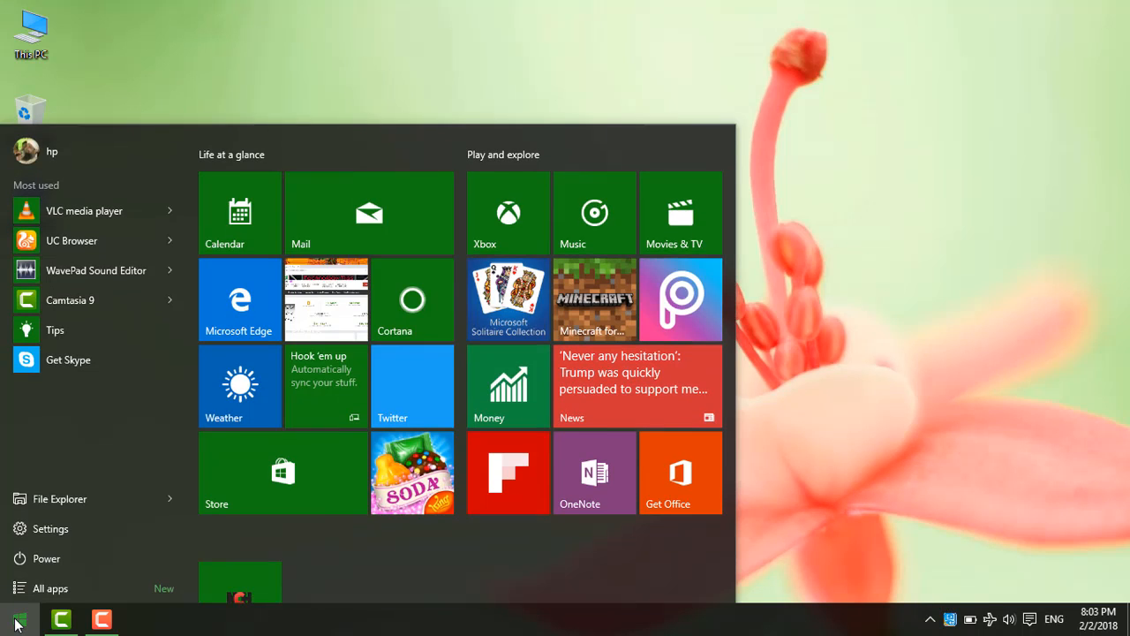
pyautogui.write('con')
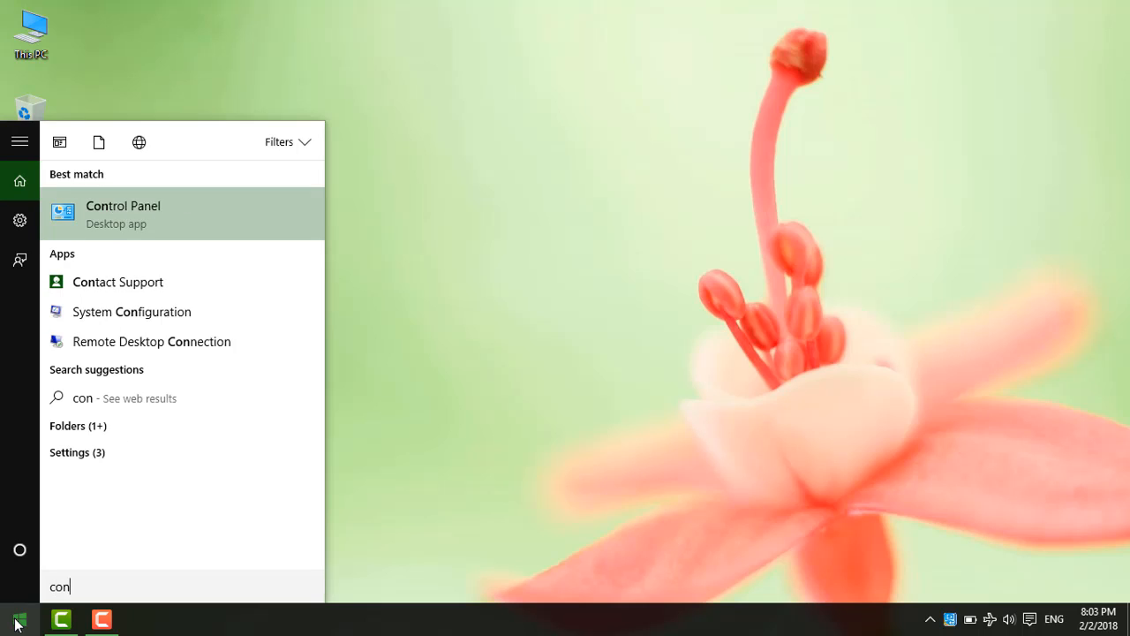
pyautogui.press('Return')
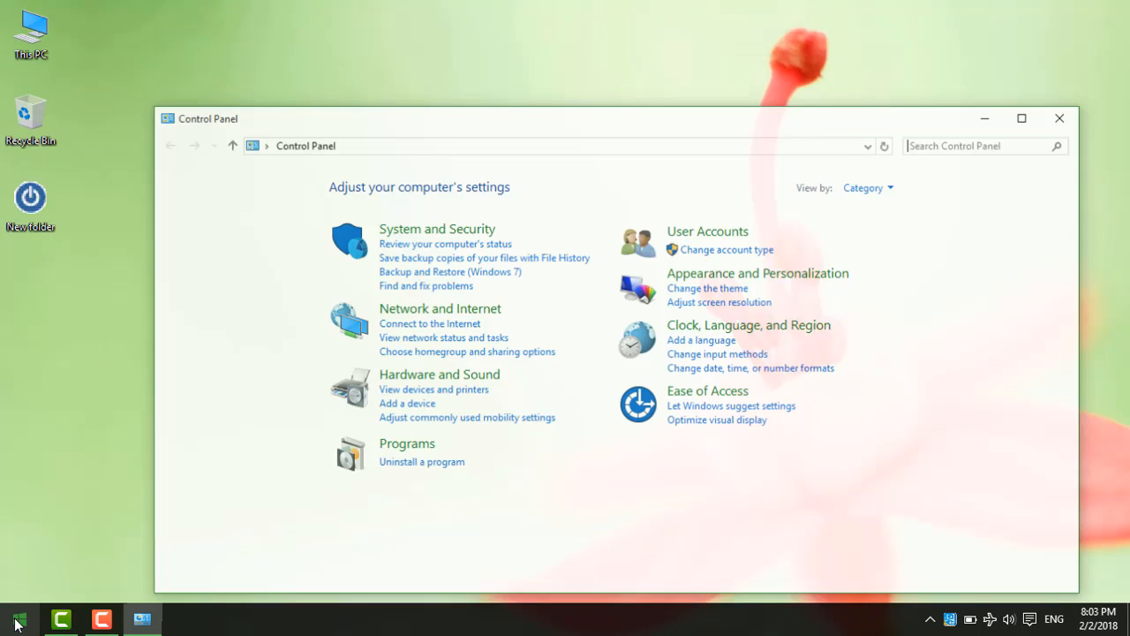
pyautogui.click(474, 237)
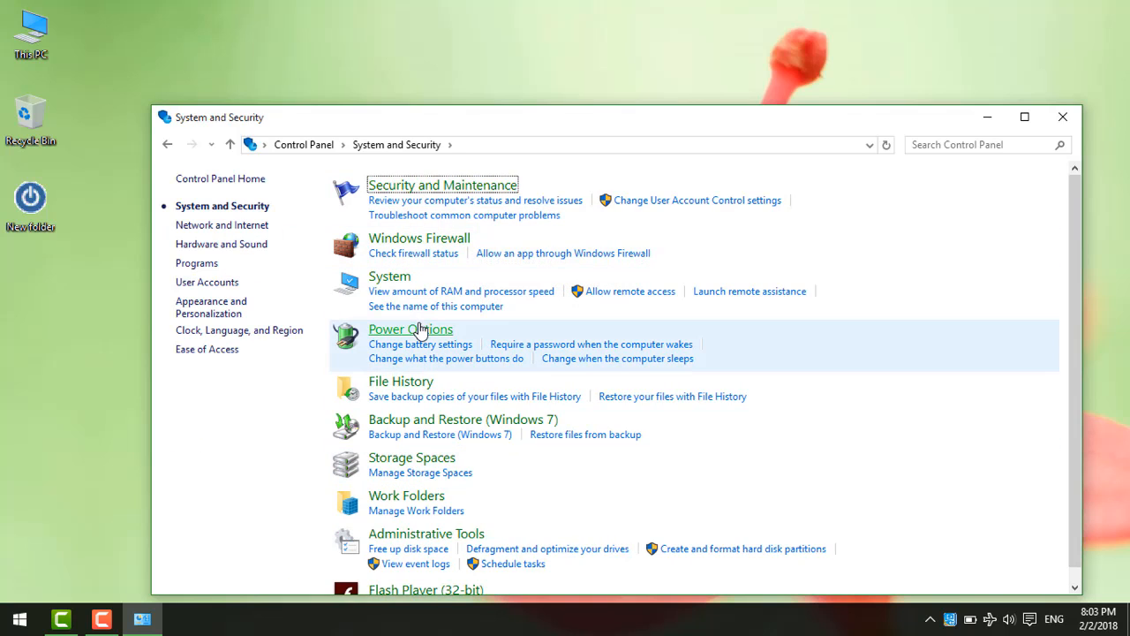
# - Open the Security and Maintenance settings for turning messages on or off
pyautogui.scroll(-1, 370, 362)
pyautogui.scroll(1, 411, 536)
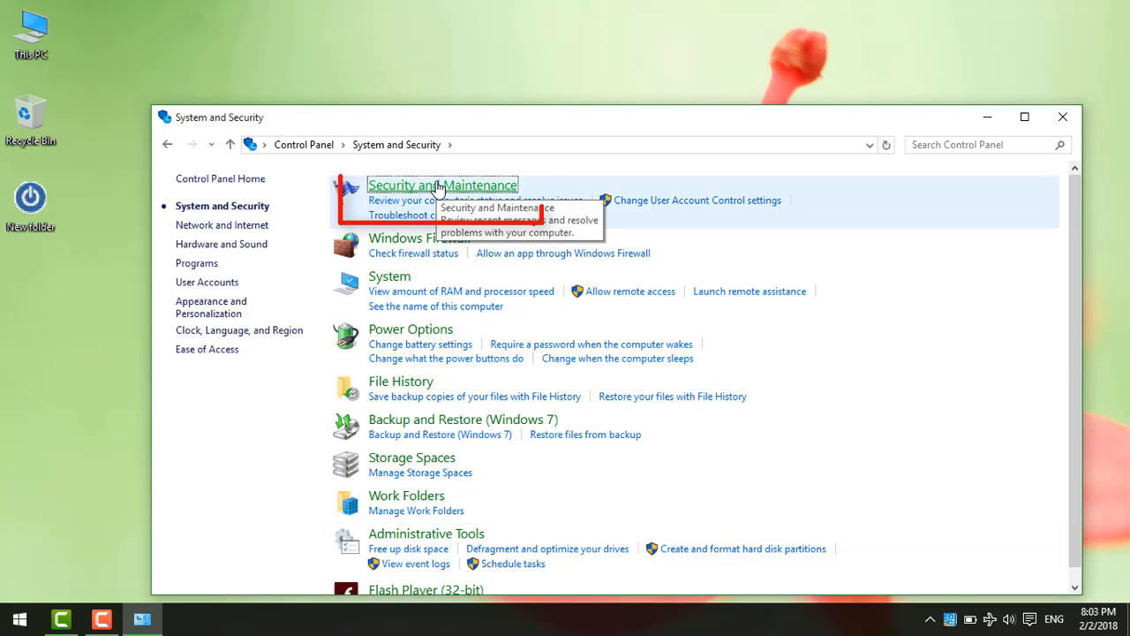
pyautogui.click(439, 185)
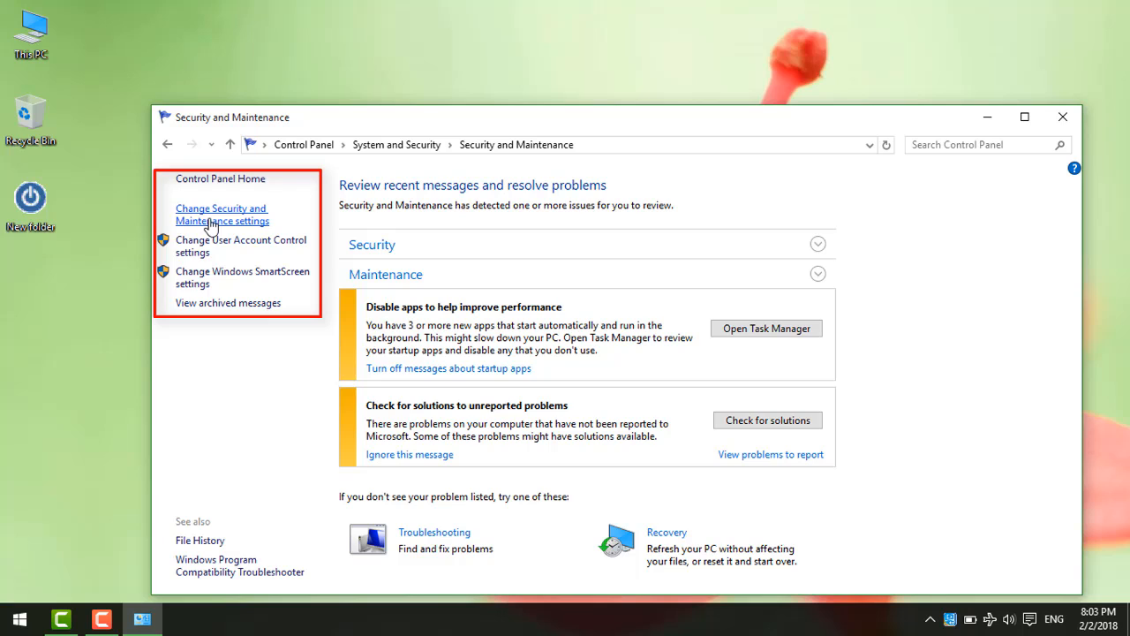
pyautogui.click(212, 224)
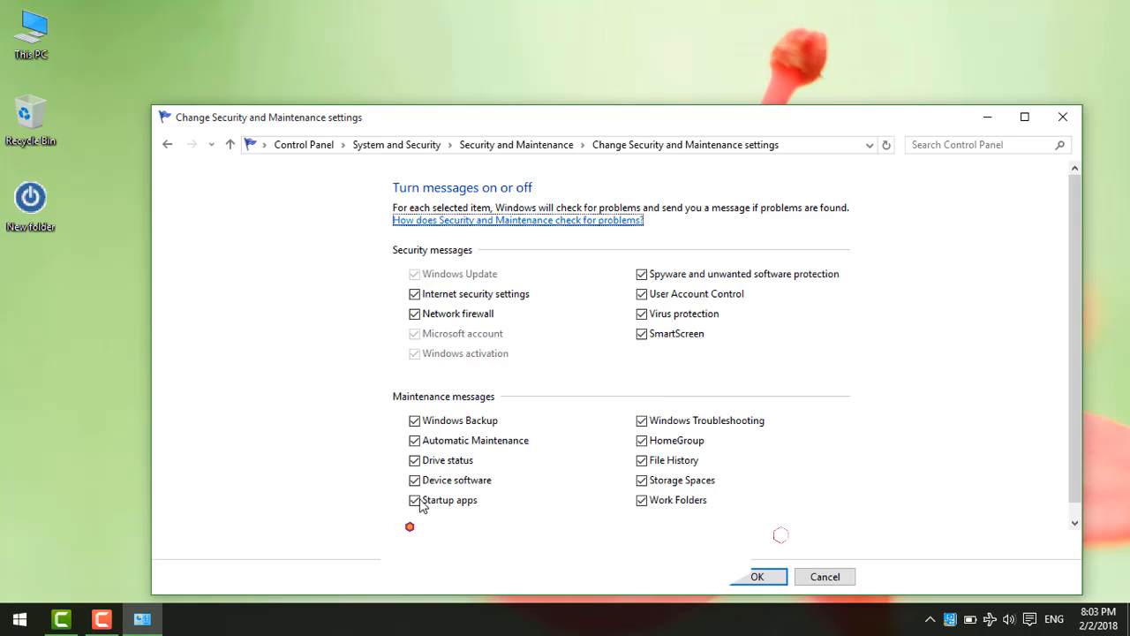
# - Turn off the security messages for Internet security settings, Network firewall, SmartScreen, Virus protection, User Account Control, and Spyware and unwanted software protection
pyautogui.click(415, 293)
pyautogui.click(427, 320)
pyautogui.click(656, 333)
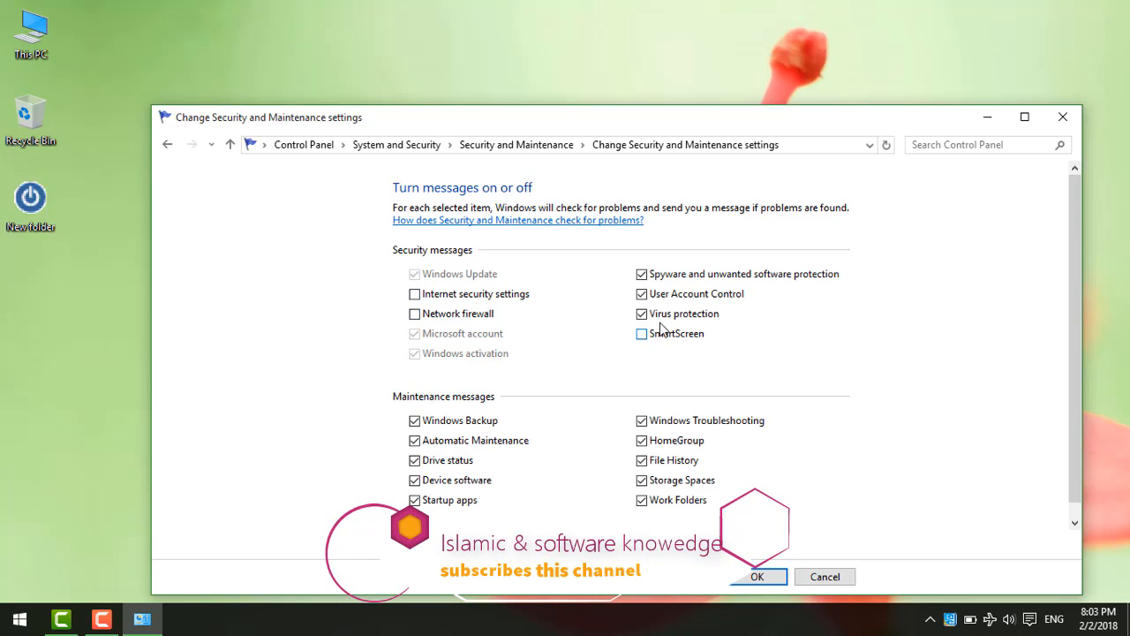
pyautogui.click(654, 315)
pyautogui.click(642, 294)
pyautogui.click(642, 273)
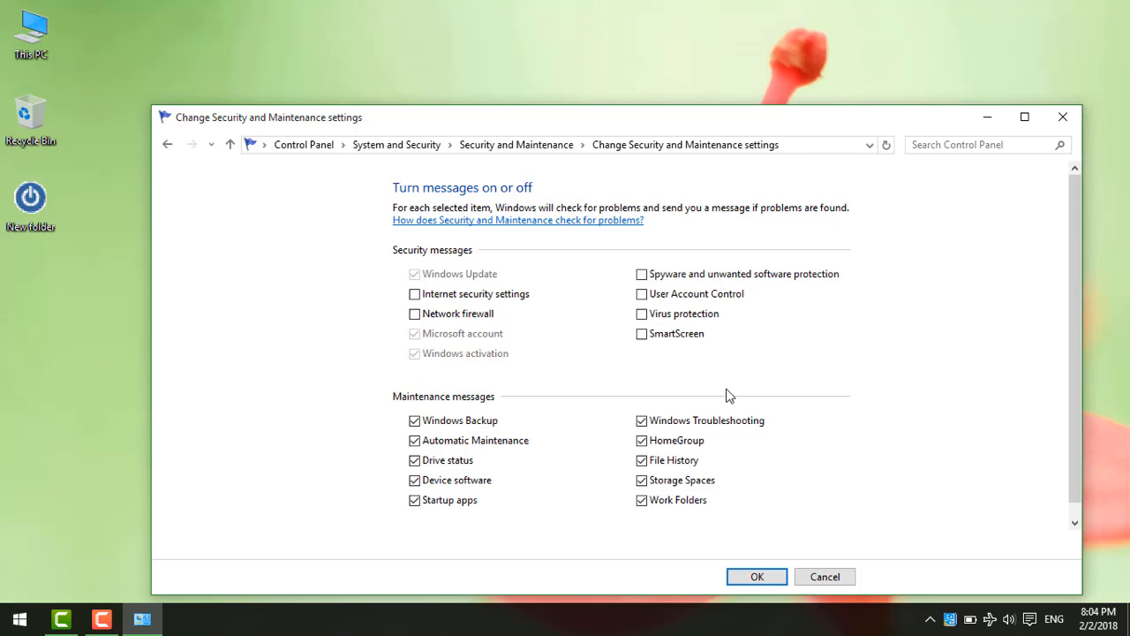
# - Turn off the maintenance messages, including HomeGroup, File History, Storage Spaces, Work Folders, Device software and Automatic Maintenance, and save the message settings
pyautogui.click(669, 446)
pyautogui.click(667, 467)
pyautogui.click(671, 487)
pyautogui.click(669, 505)
pyautogui.click(448, 478)
pyautogui.click(450, 446)
pyautogui.click(746, 576)
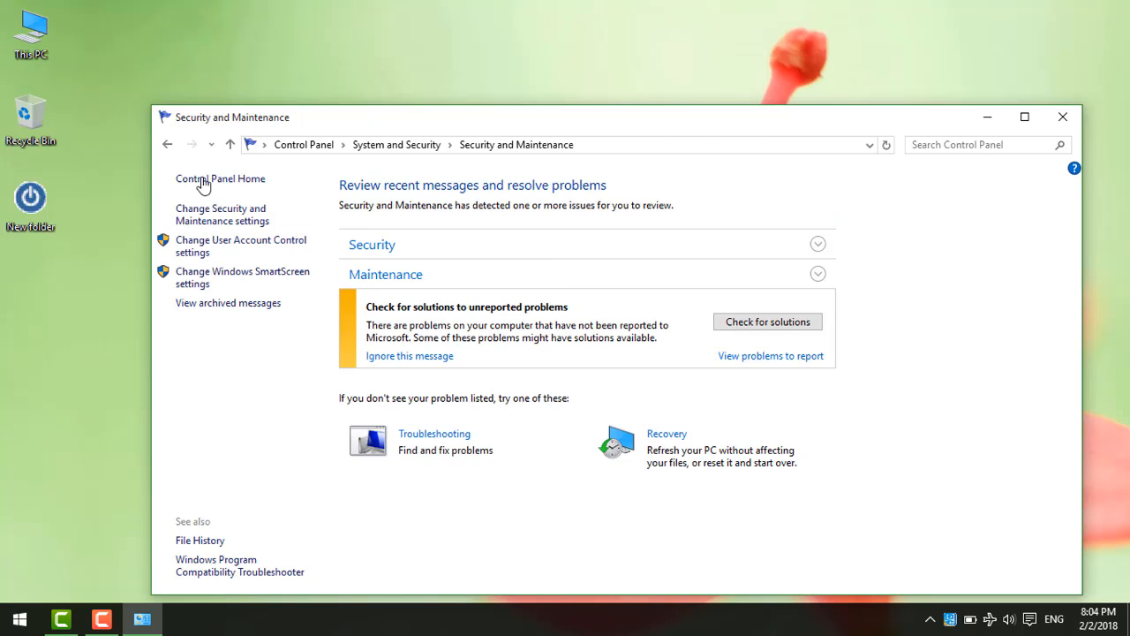
# - Turn off Windows Firewall for both the private and the public network settings and apply the change
pyautogui.click(379, 148)
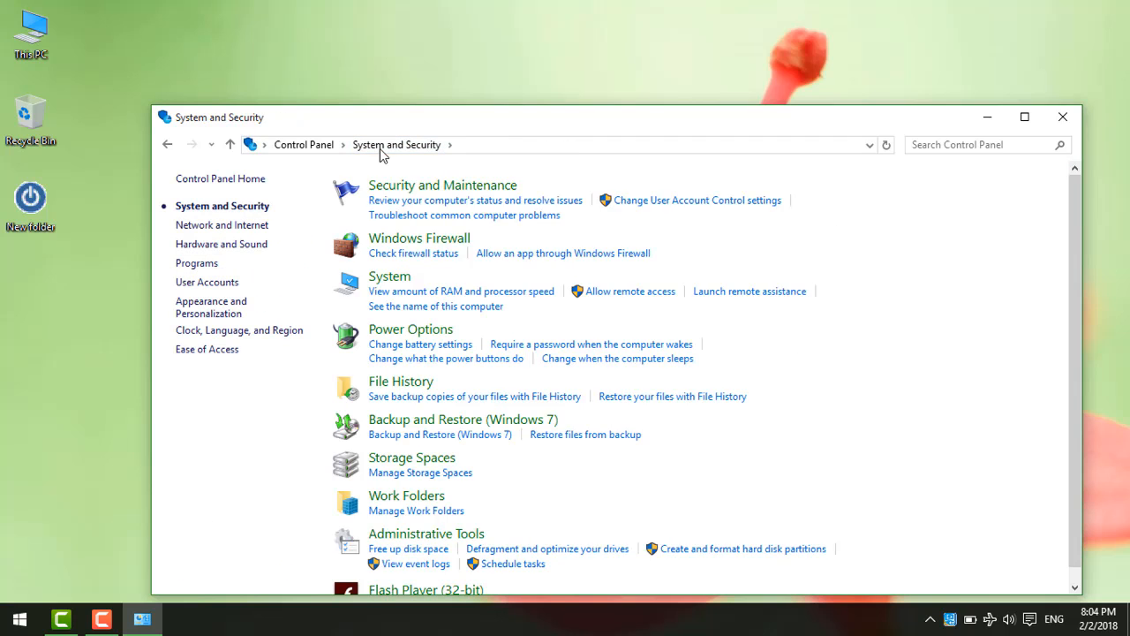
pyautogui.click(395, 245)
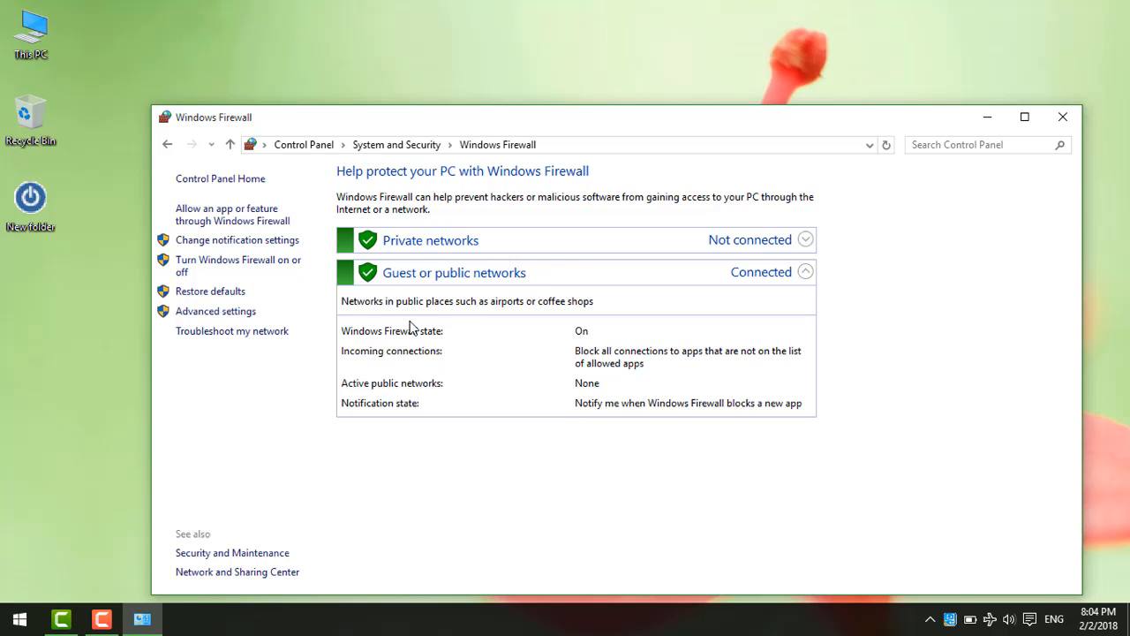
pyautogui.click(220, 250)
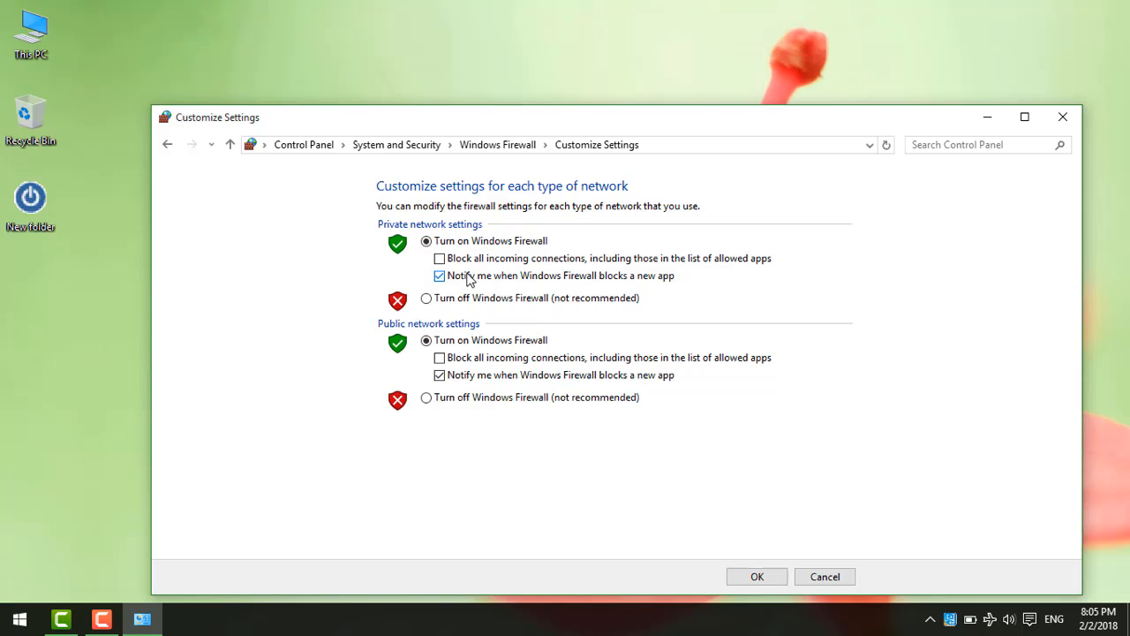
pyautogui.click(474, 300)
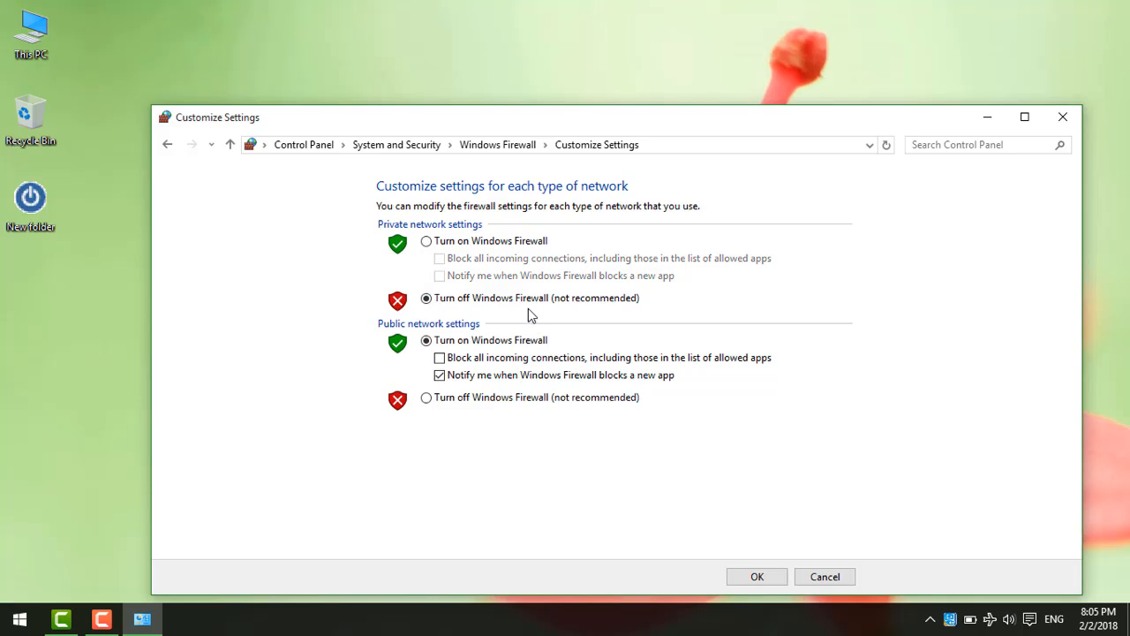
pyautogui.click(474, 402)
pyautogui.click(751, 577)
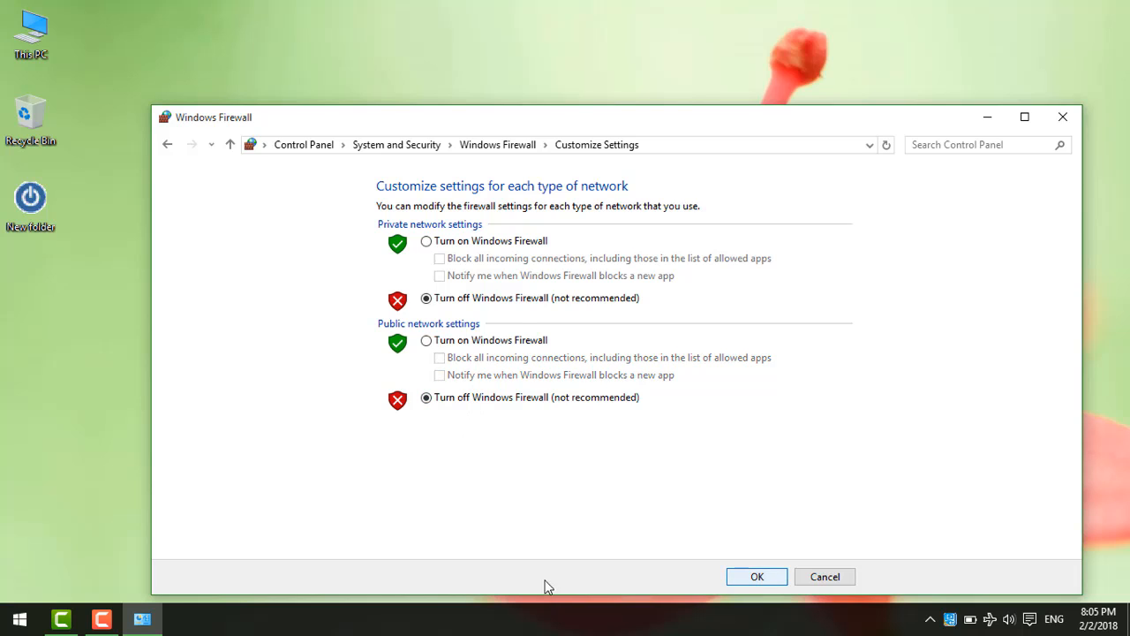
# - View the computer's basic information on the System page of System and Security and close Control Panel
pyautogui.click(398, 149)
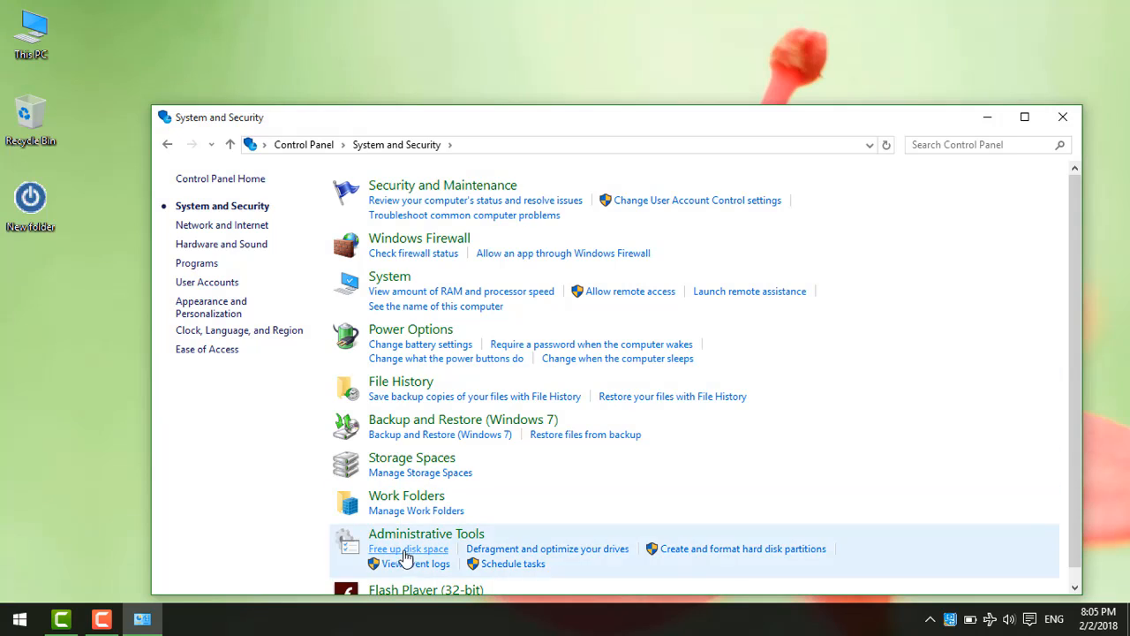
pyautogui.scroll(-1, 398, 511)
pyautogui.scroll(1, 399, 304)
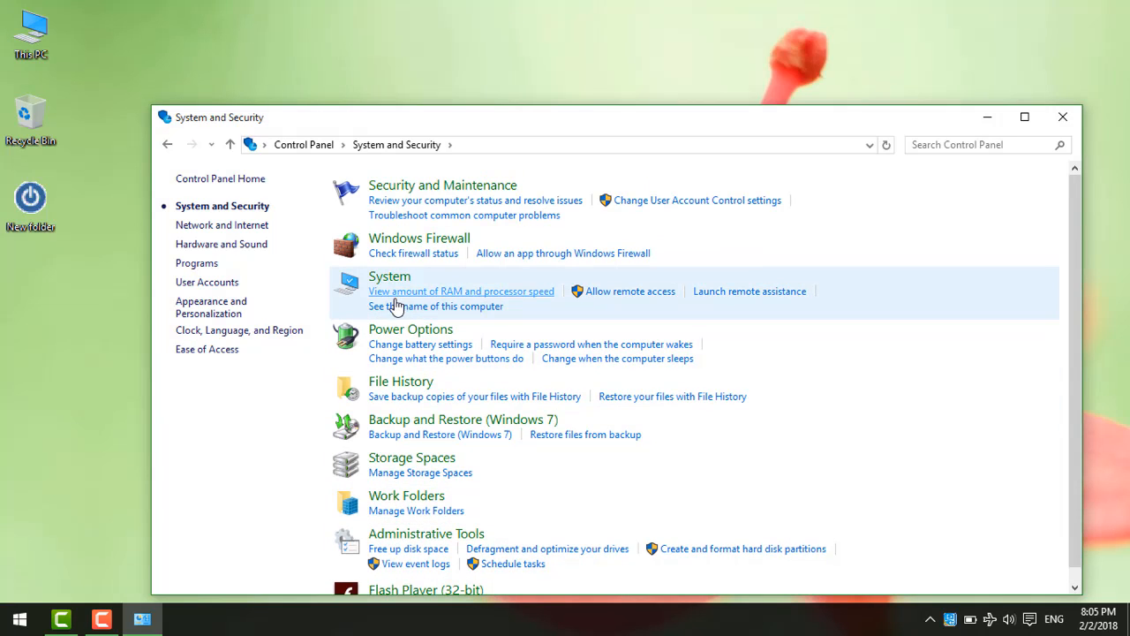
pyautogui.click(385, 281)
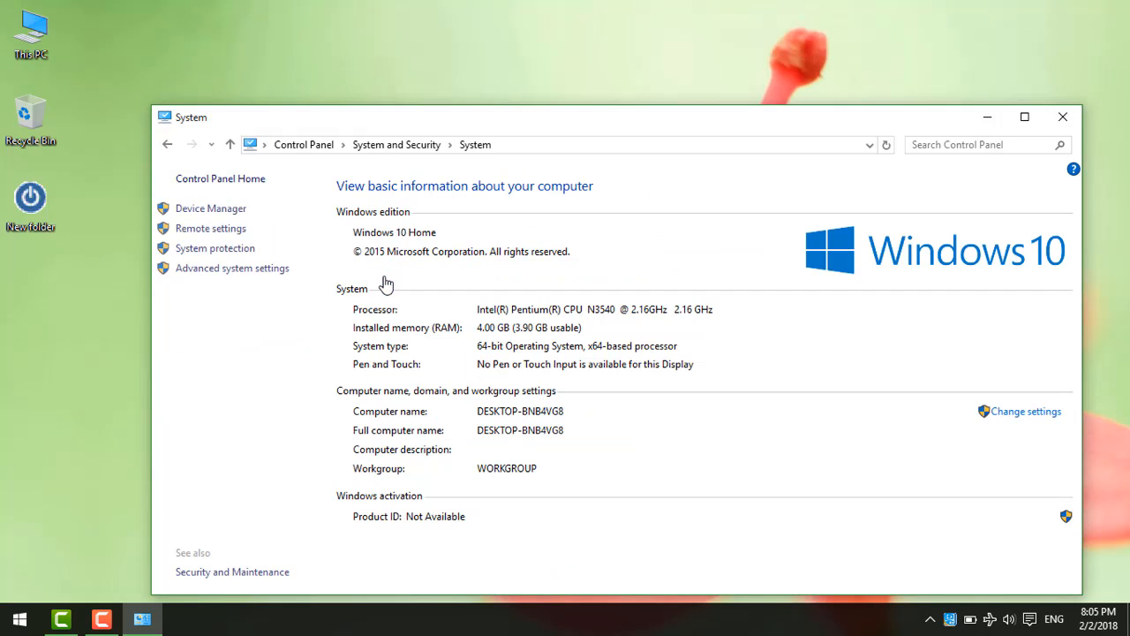
pyautogui.click(1063, 122)
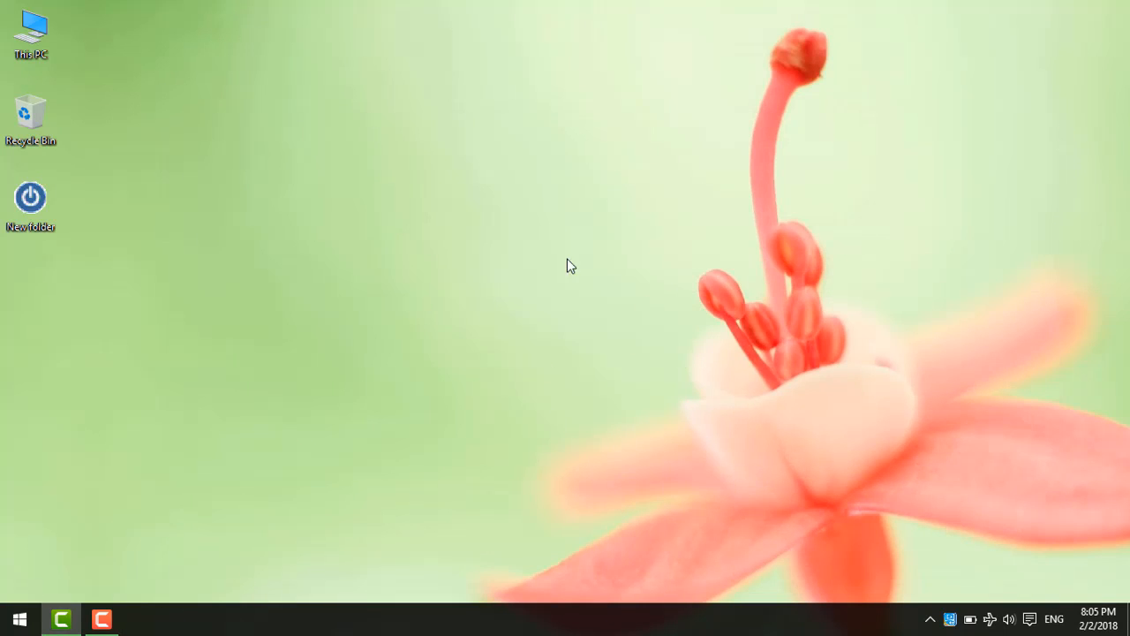
pyautogui.rightClick(505, 239)
pyautogui.click(541, 290)
pyautogui.rightClick(408, 179)
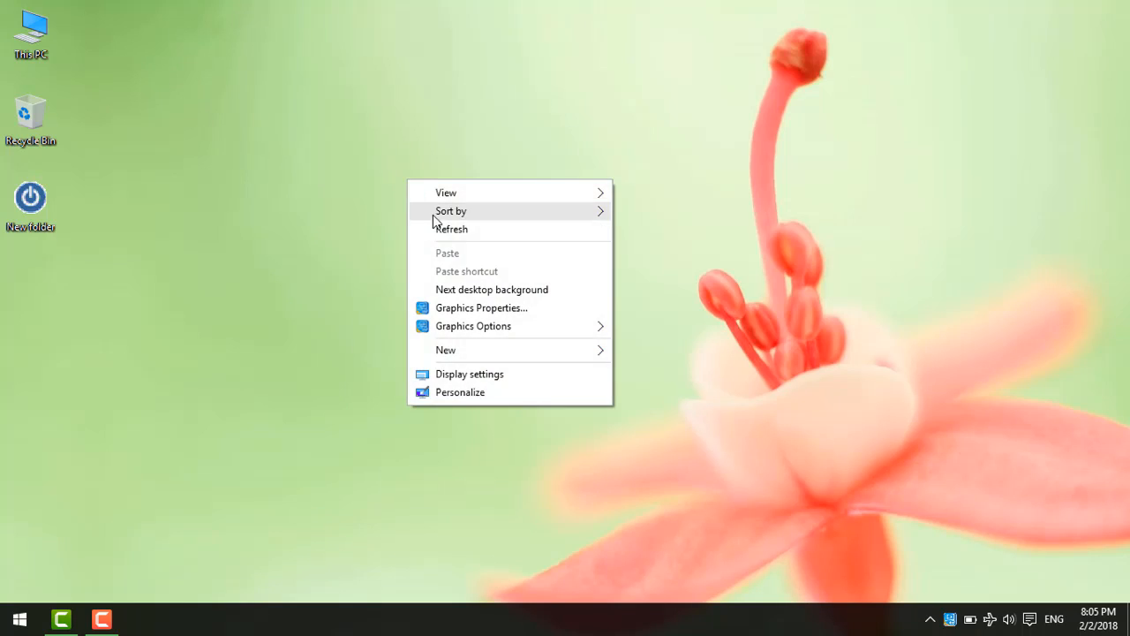
pyautogui.click(439, 228)
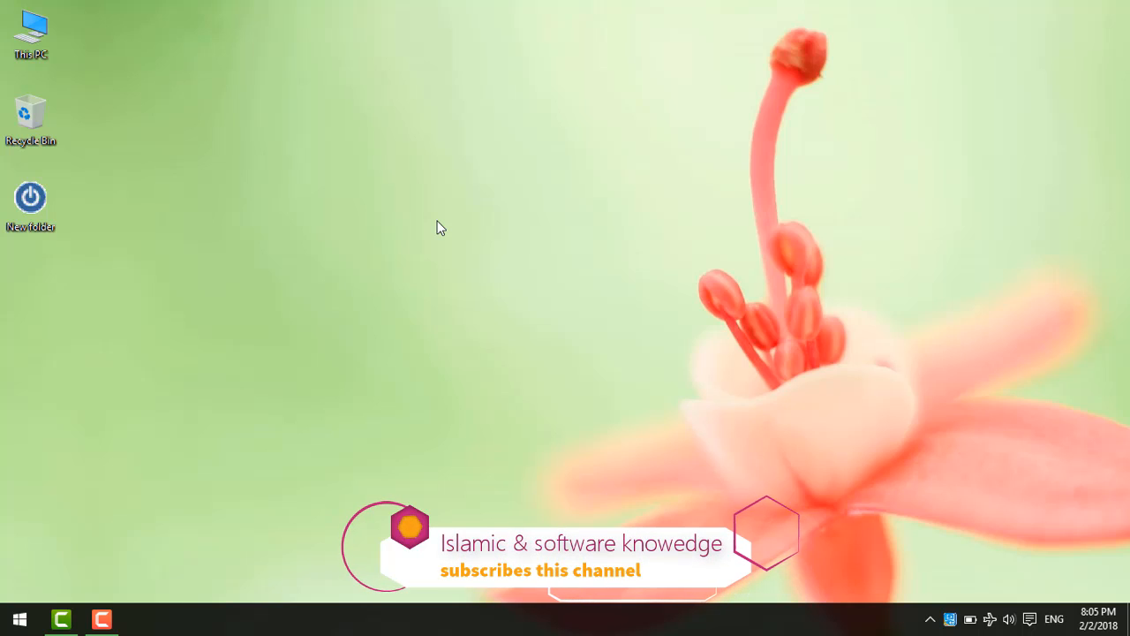
pyautogui.rightClick(439, 228)
pyautogui.click(471, 272)
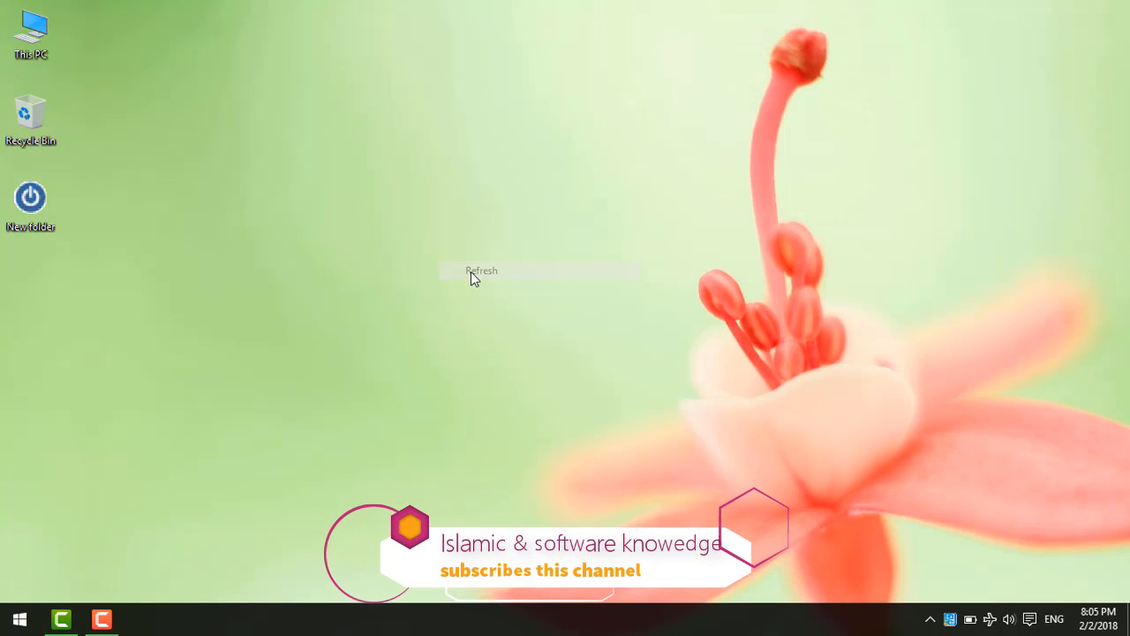
pyautogui.rightClick(343, 248)
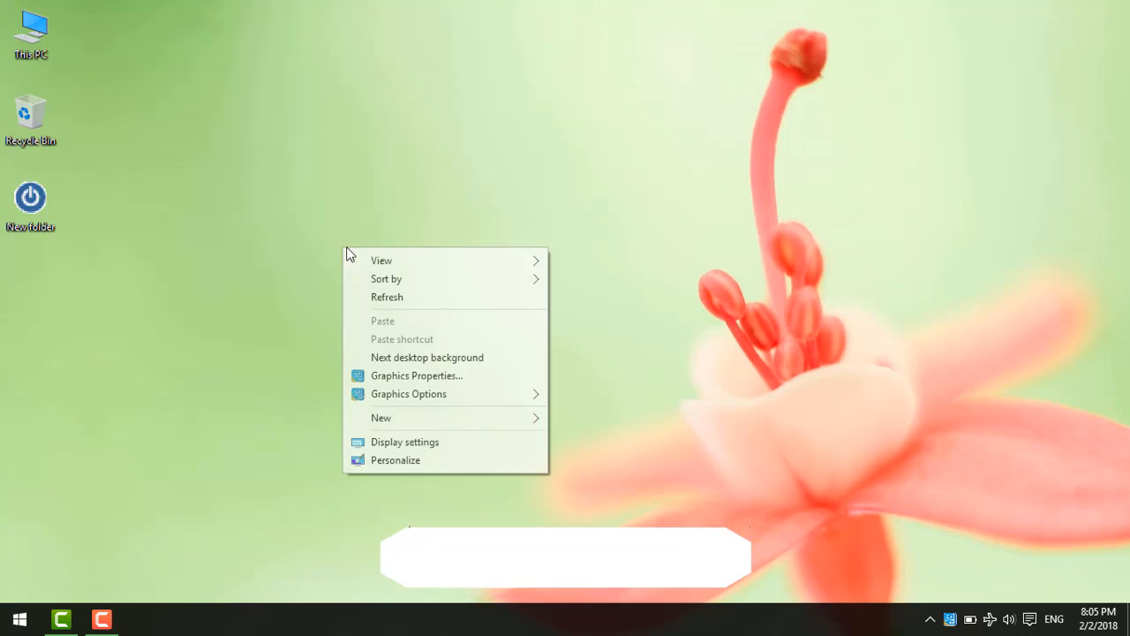
pyautogui.click(393, 305)
pyautogui.rightClick(363, 198)
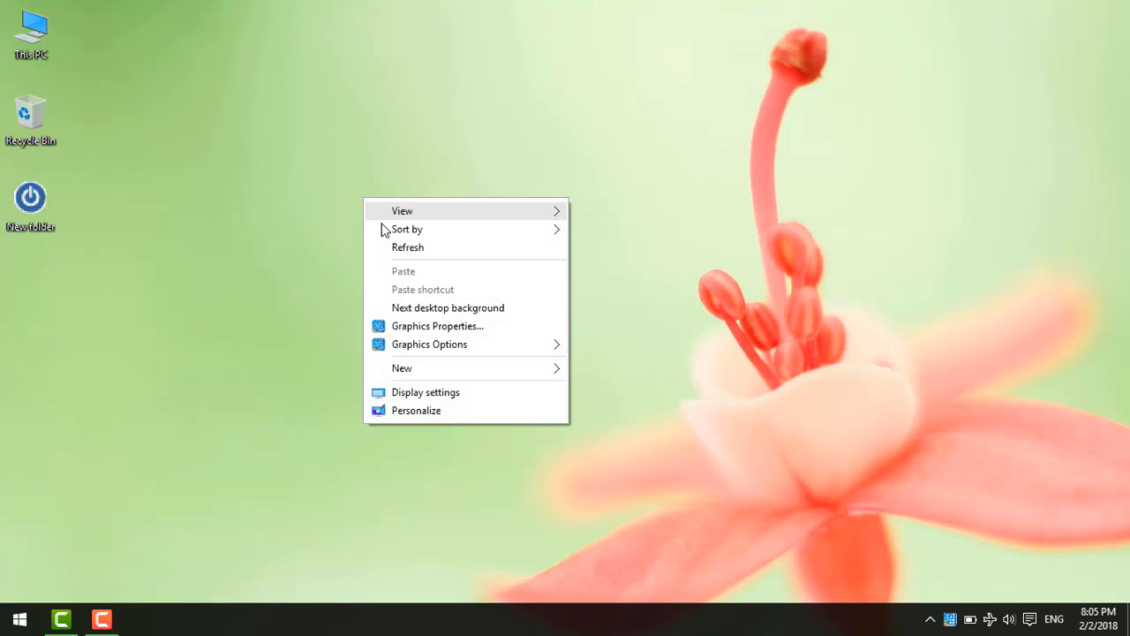
pyautogui.click(391, 246)
pyautogui.rightClick(378, 202)
pyautogui.click(419, 256)
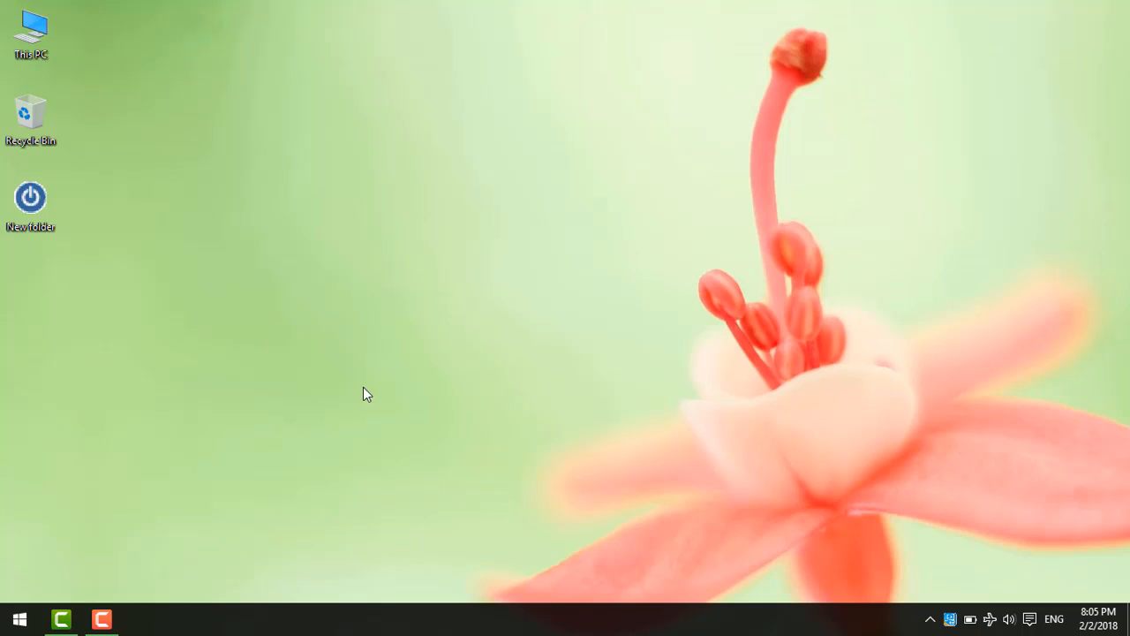
pyautogui.rightClick(362, 232)
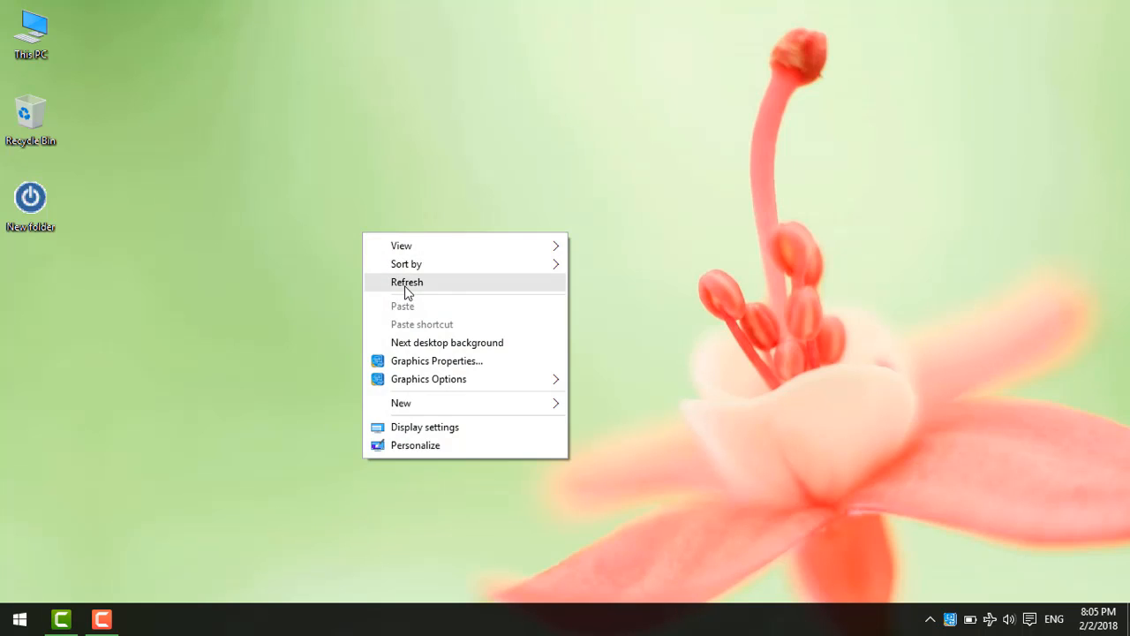
pyautogui.click(404, 286)
pyautogui.rightClick(351, 188)
pyautogui.click(387, 237)
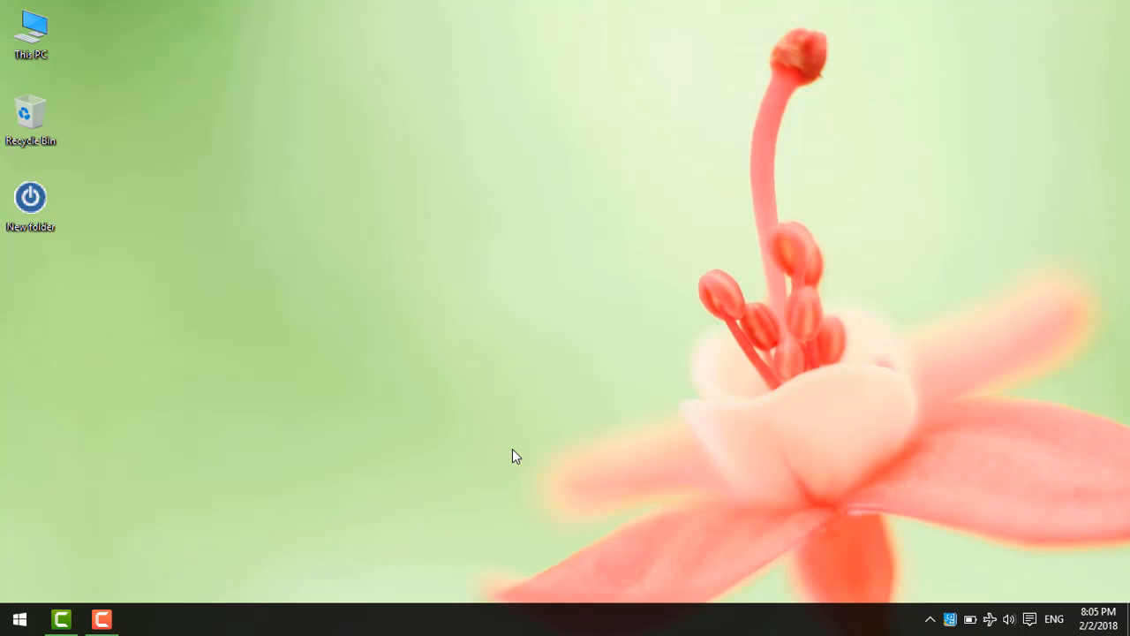
pyautogui.click(929, 620)
pyautogui.click(396, 333)
pyautogui.rightClick(371, 232)
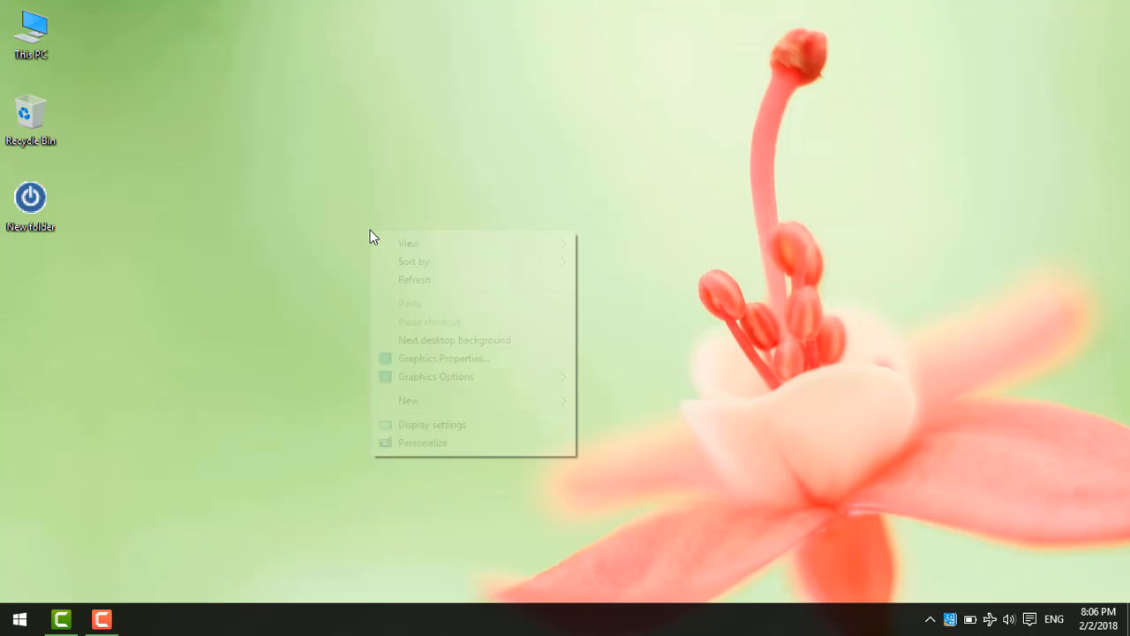
pyautogui.click(430, 283)
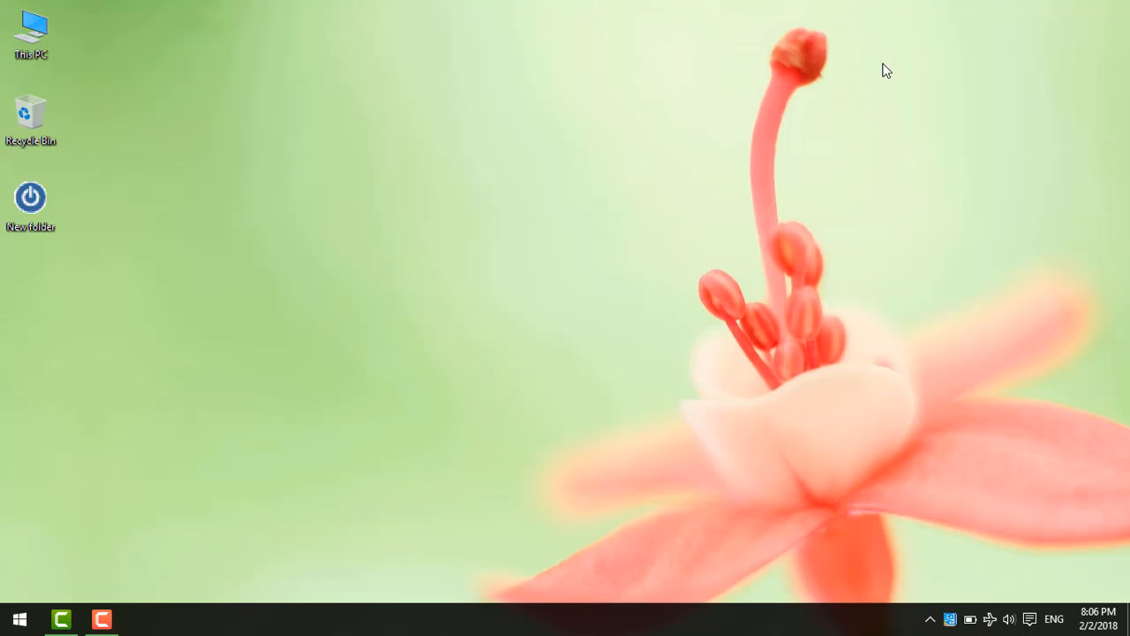
# - Open Internet Download Manager from the hidden notification area icons
pyautogui.click(932, 621)
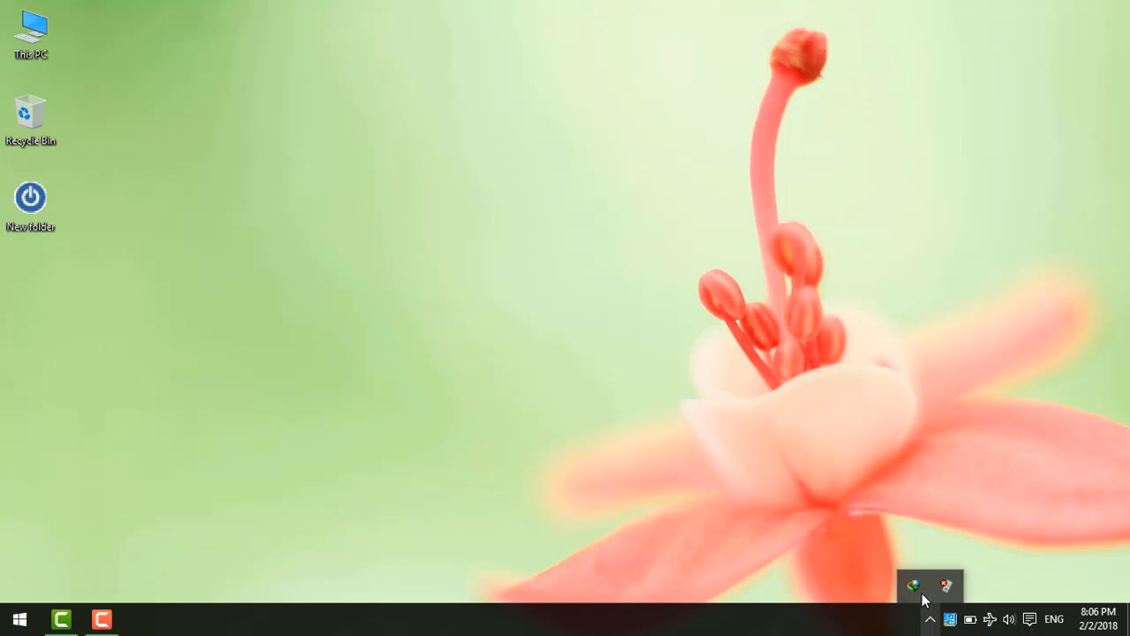
pyautogui.click(914, 586)
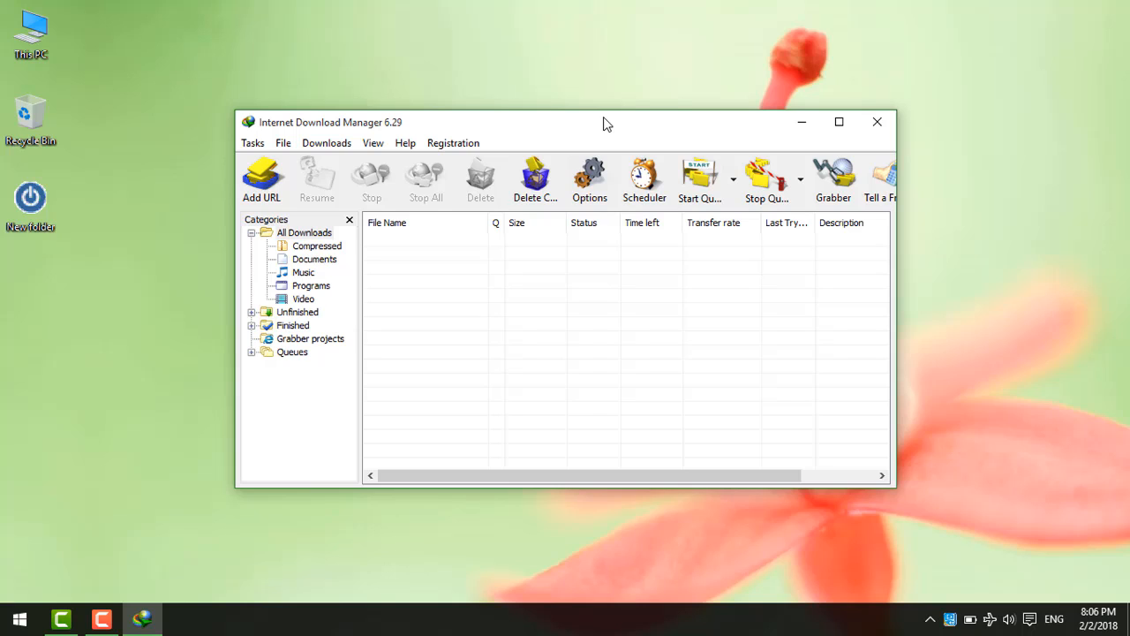
# - Set the download manager's connection type to High speed: Direct connection (Ethernet/Cable) / Wi-Fi / Mobile 4G / other
pyautogui.click(581, 200)
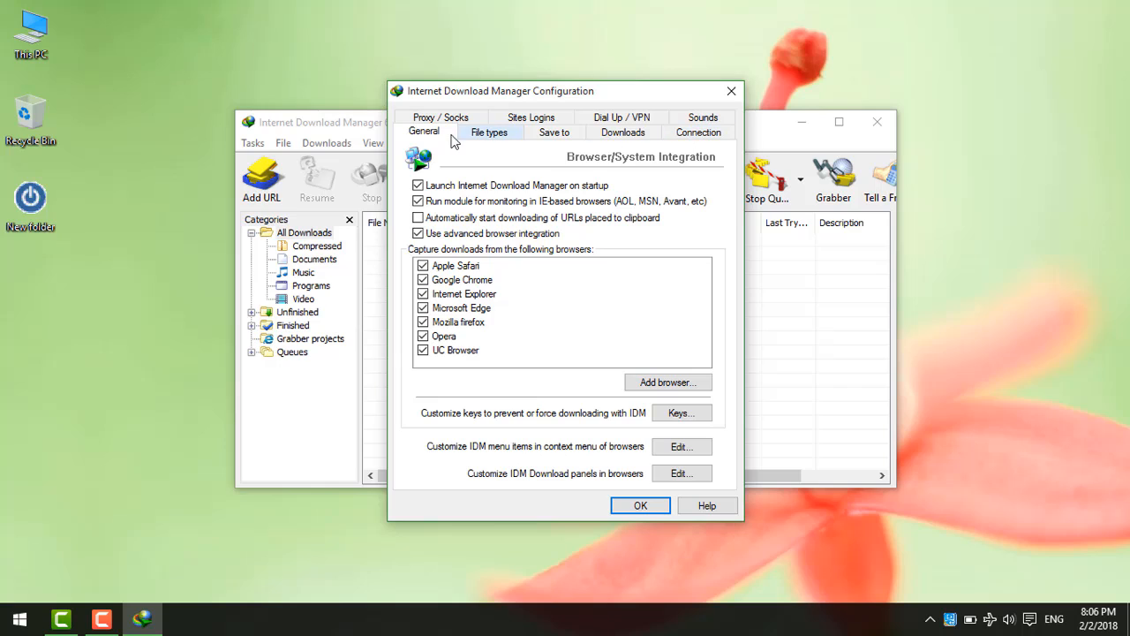
pyautogui.click(701, 134)
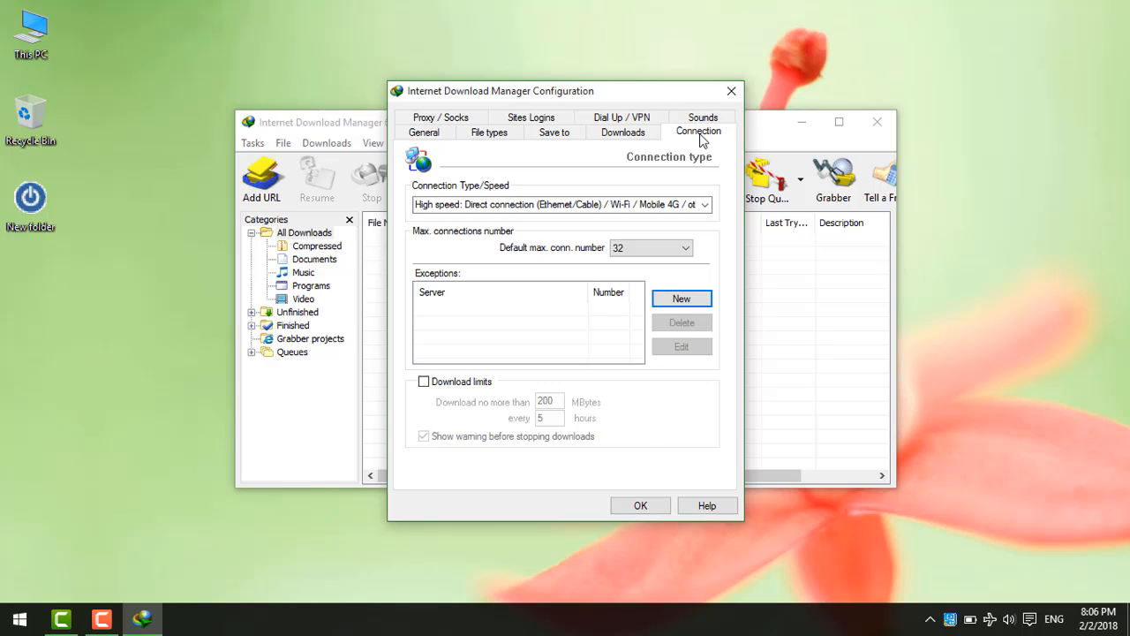
pyautogui.click(704, 205)
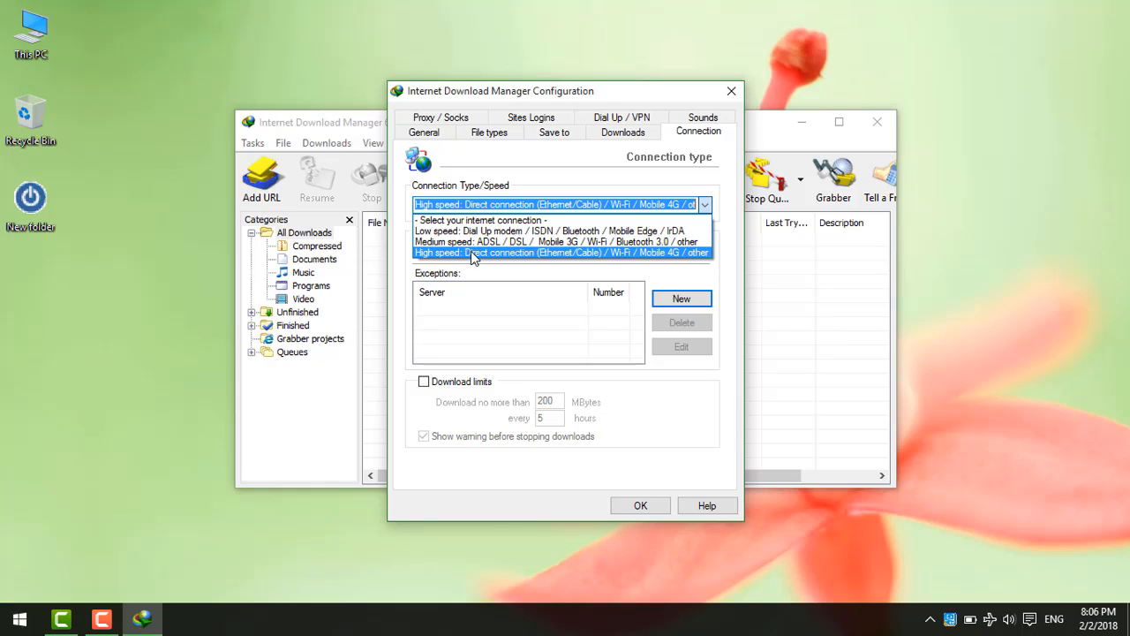
pyautogui.click(681, 252)
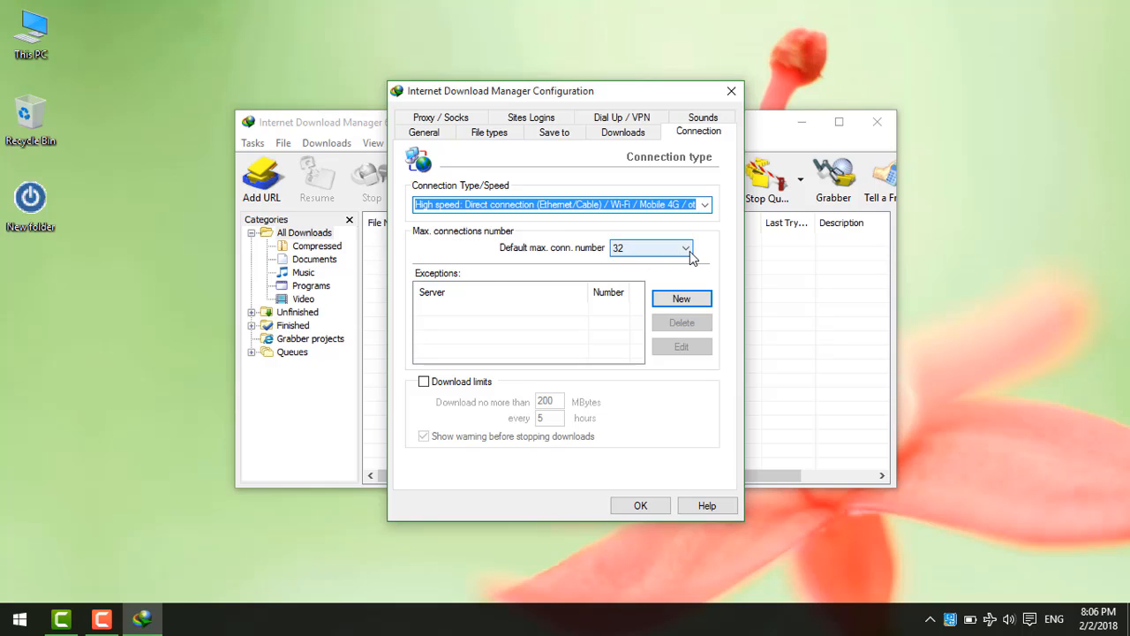
# - Set the default maximum connection number to 32, accept the caution, save the configuration and close the download manager window
pyautogui.click(686, 249)
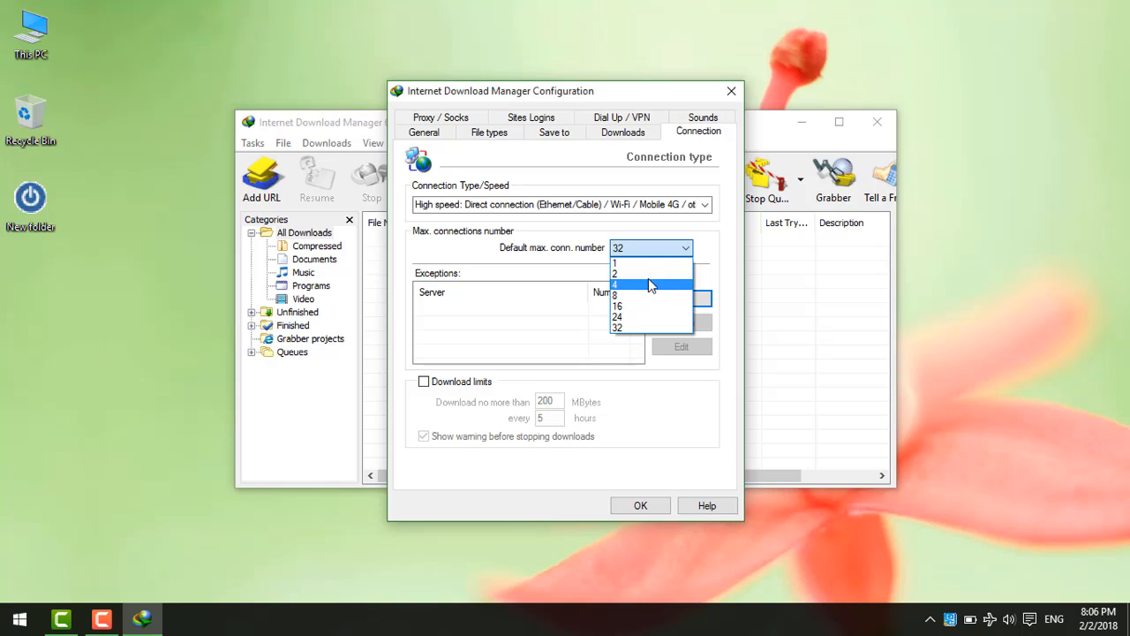
pyautogui.click(638, 327)
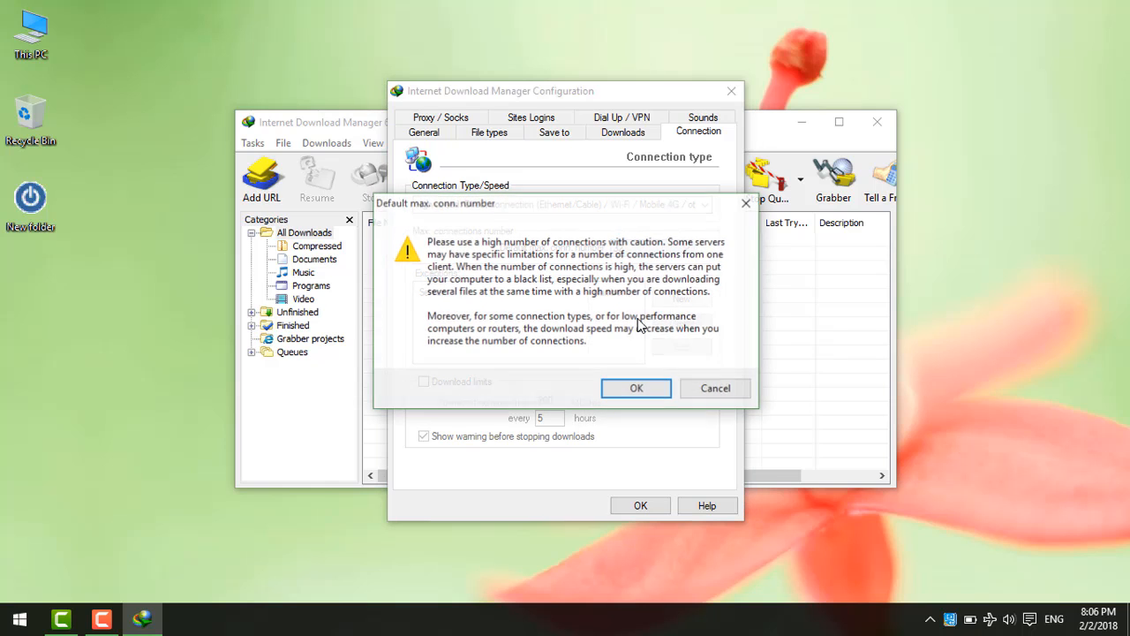
pyautogui.click(616, 394)
pyautogui.click(646, 511)
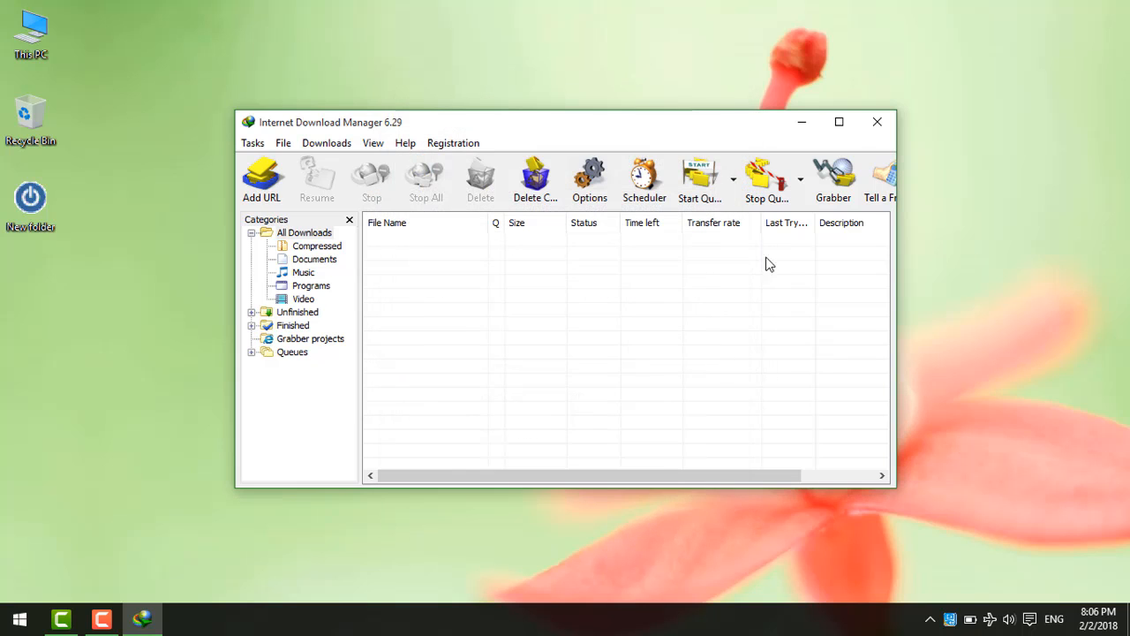
pyautogui.click(877, 121)
pyautogui.rightClick(521, 191)
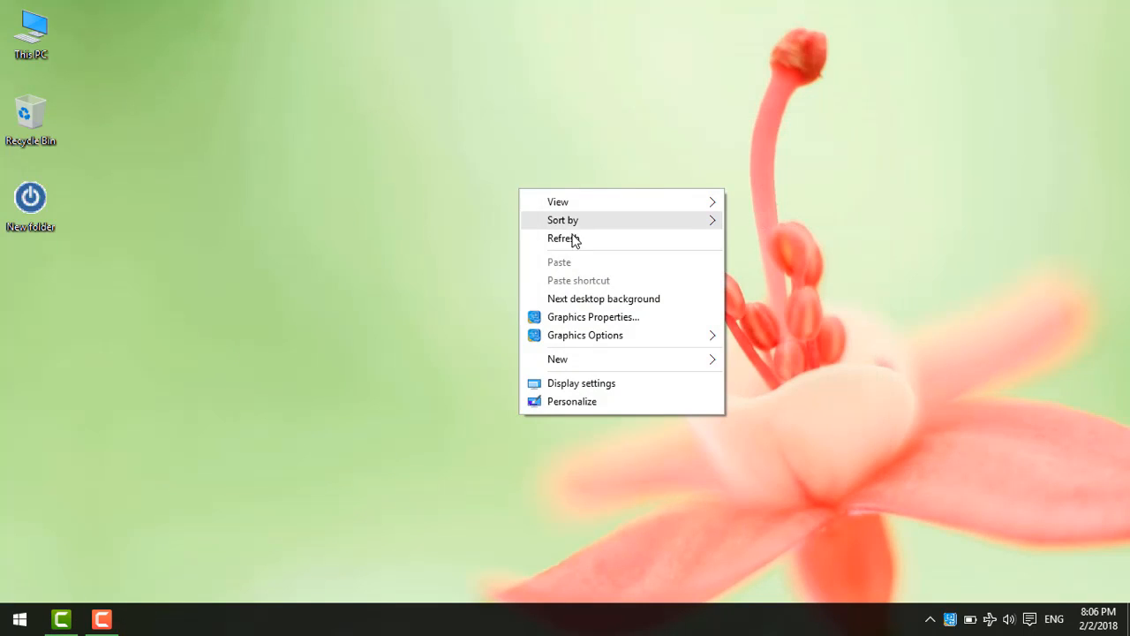
pyautogui.click(574, 240)
pyautogui.rightClick(482, 196)
pyautogui.click(508, 245)
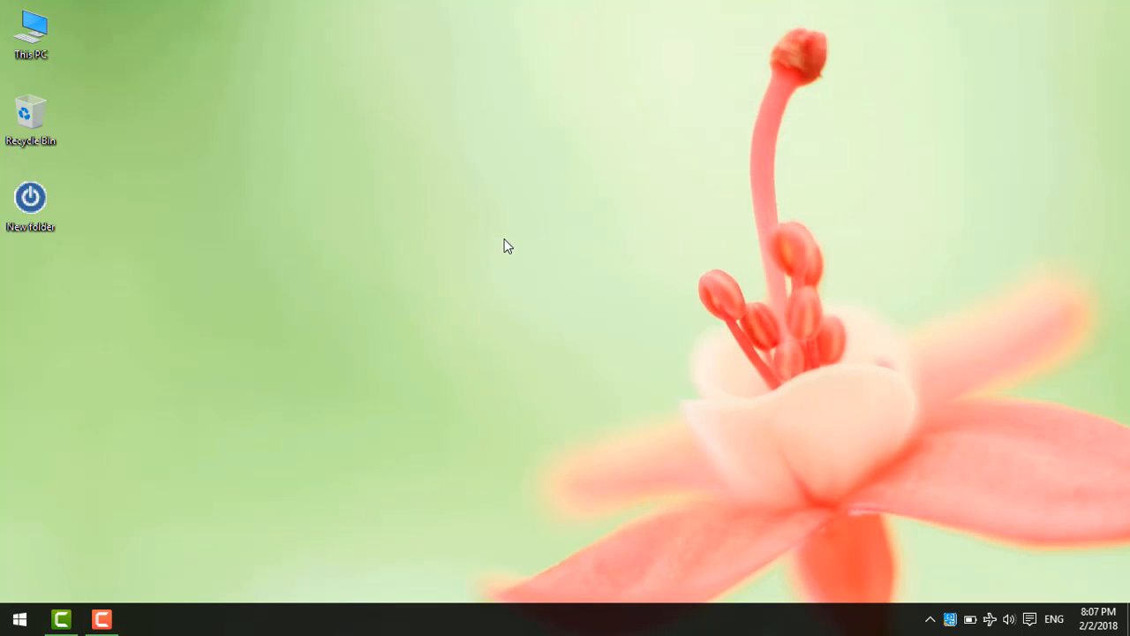
pyautogui.click(930, 619)
pyautogui.click(544, 428)
pyautogui.rightClick(449, 269)
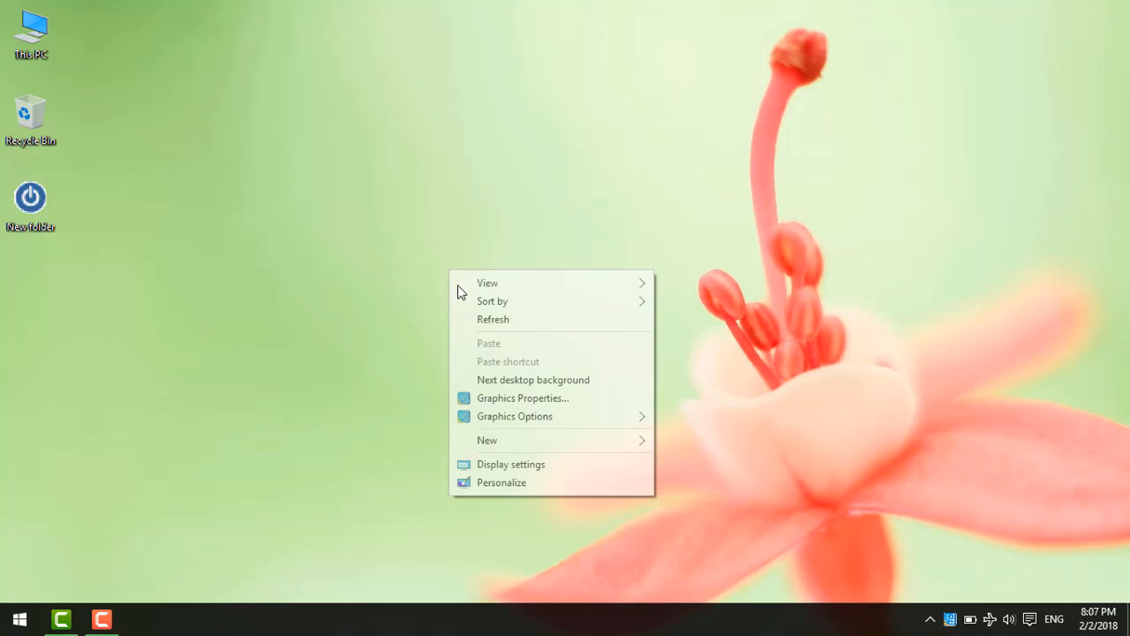
pyautogui.click(517, 330)
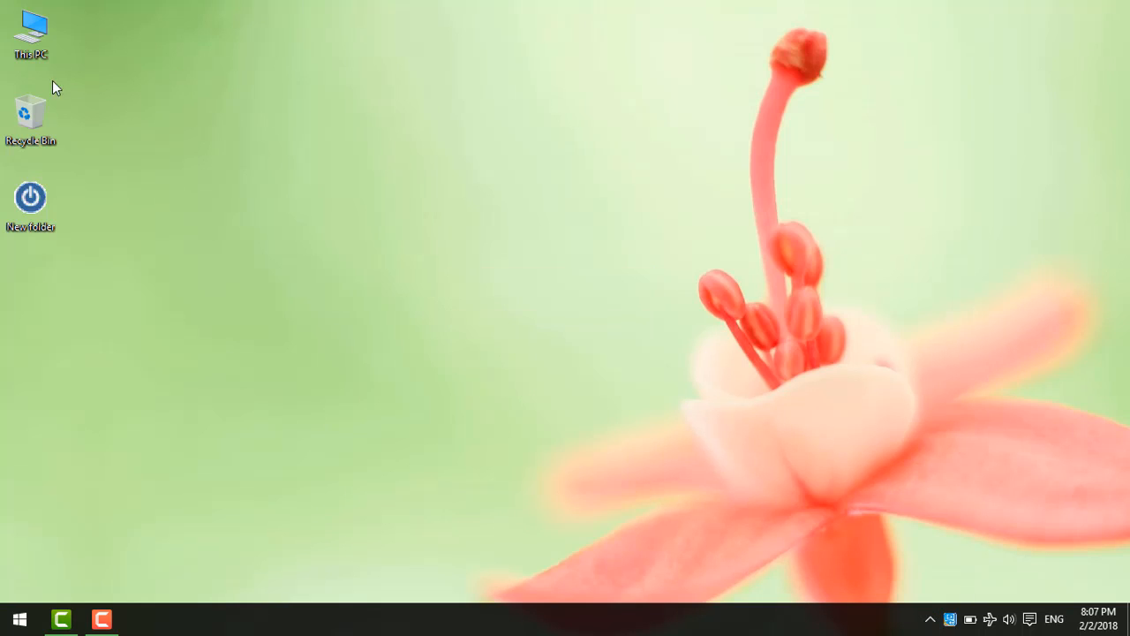
pyautogui.rightClick(461, 145)
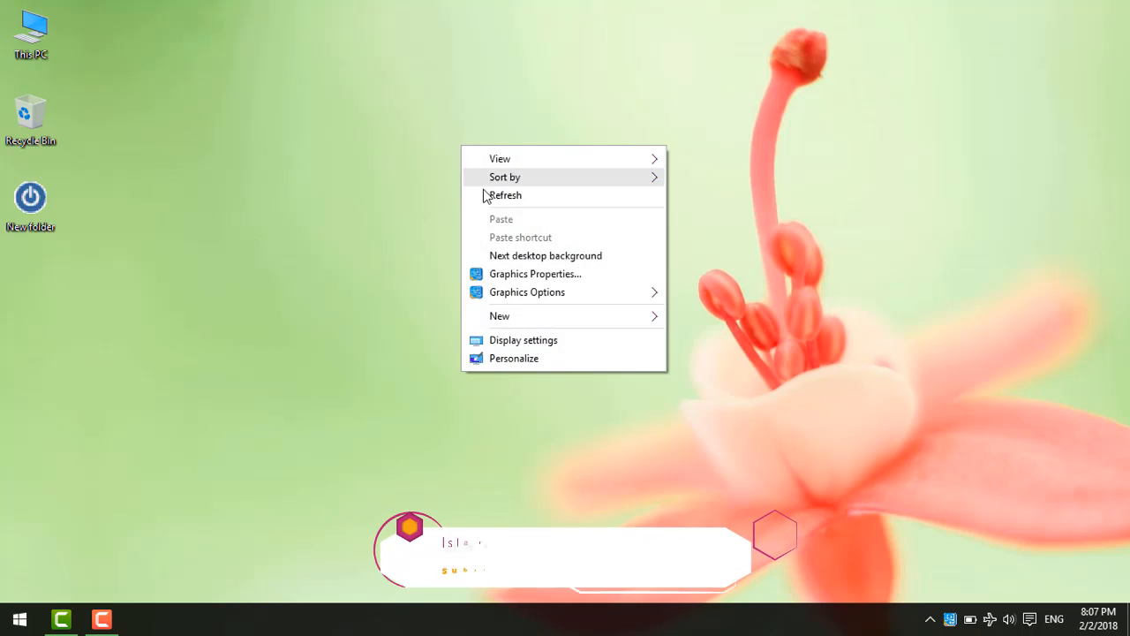
pyautogui.click(499, 195)
pyautogui.rightClick(446, 162)
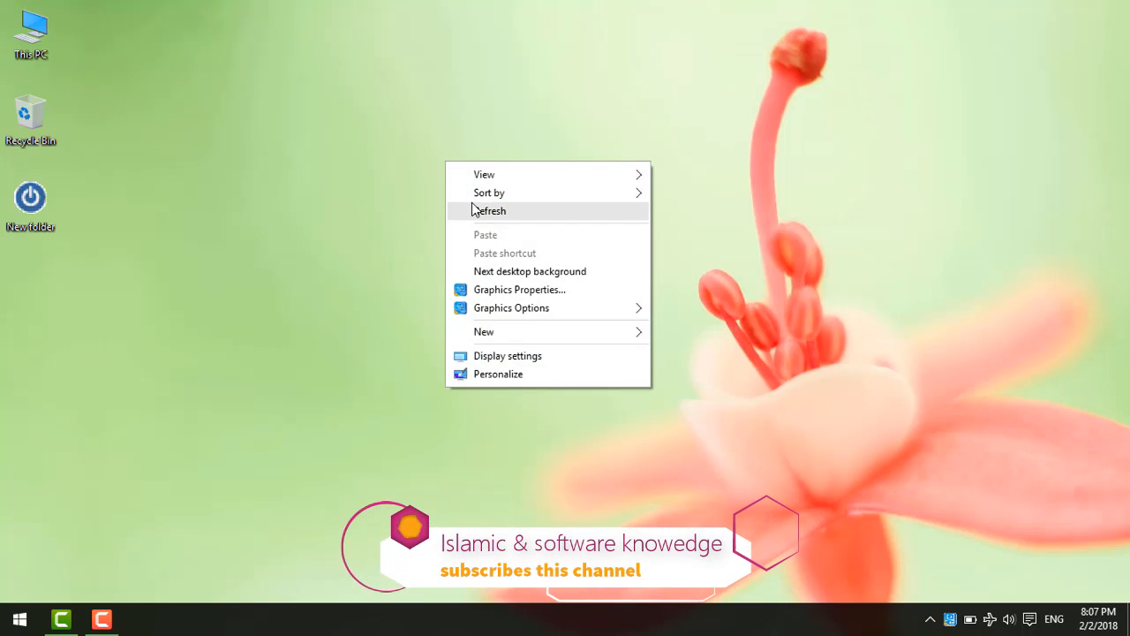
pyautogui.click(463, 209)
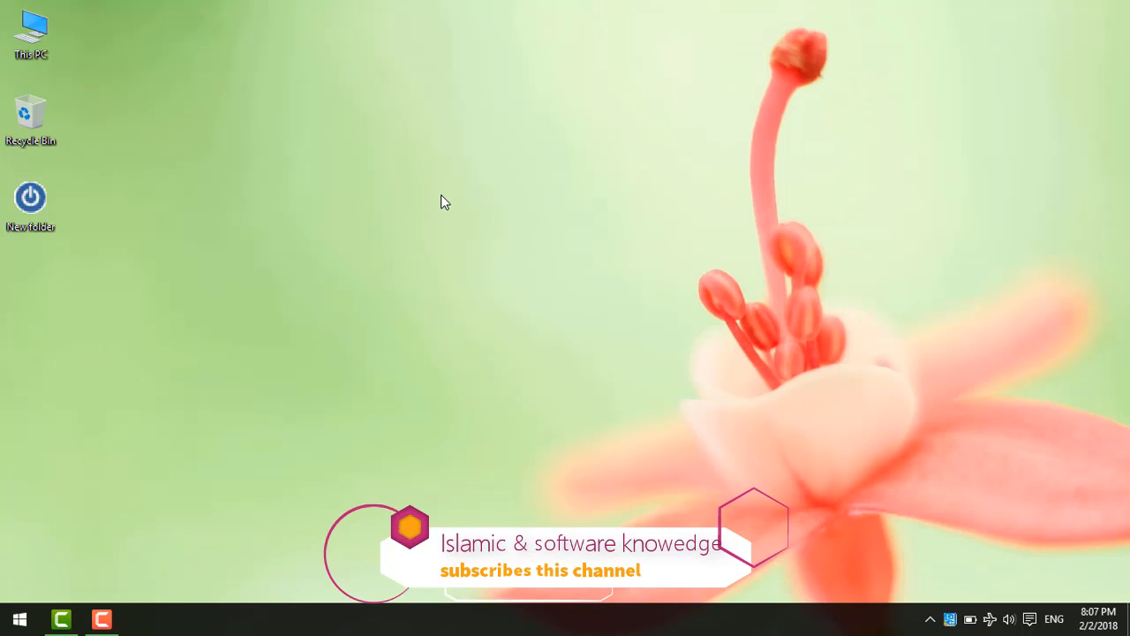